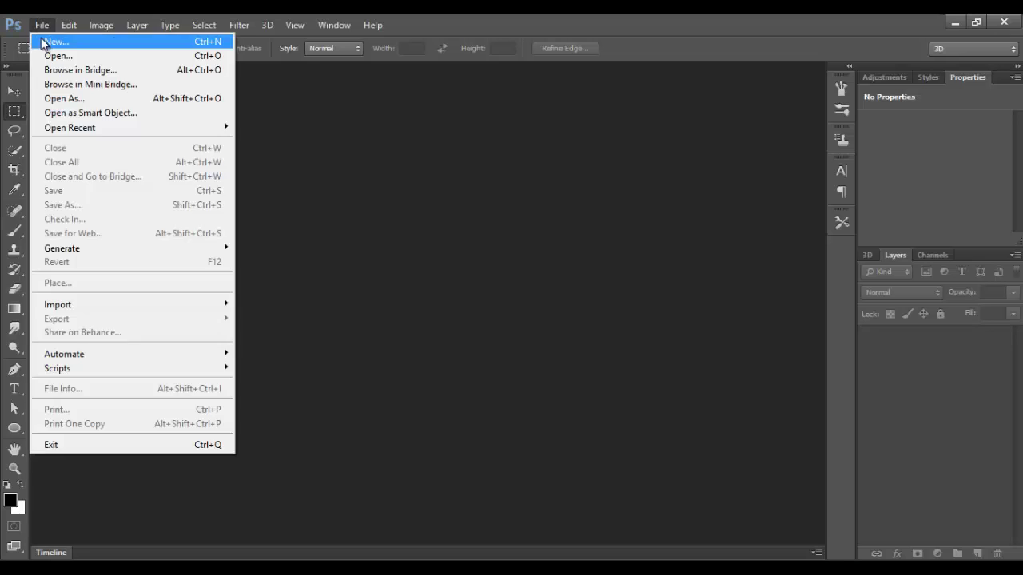
Create a new 640x420 document with White background contents
click(51, 40)
click(448, 334)
click(392, 347)
click(599, 178)
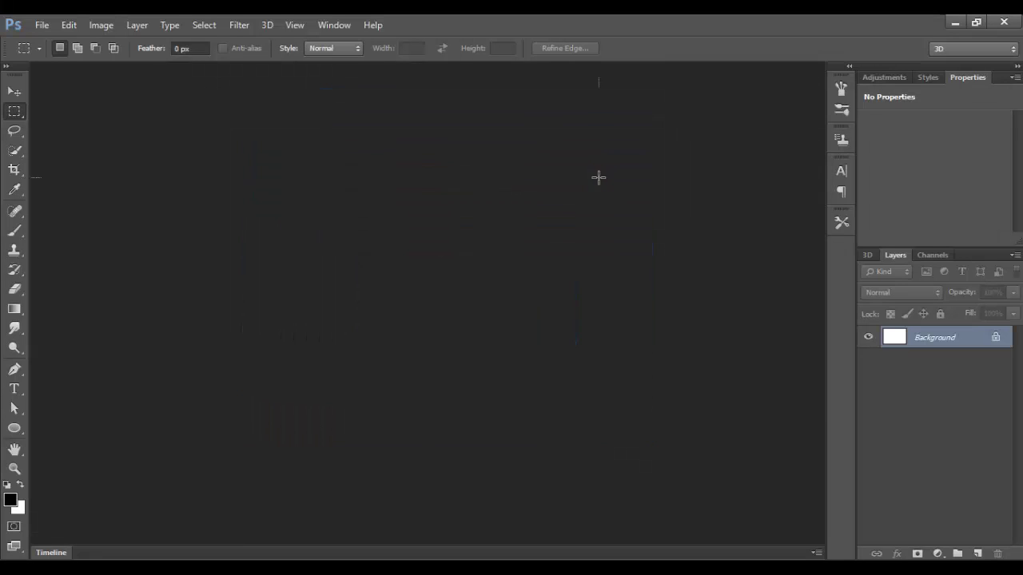
click(16, 390)
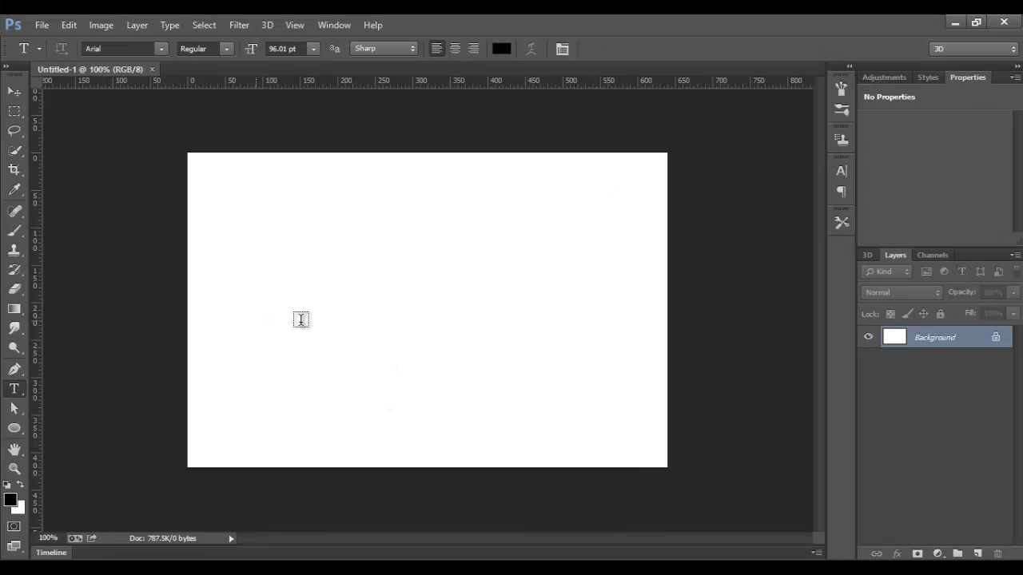
Type 'LIGHT' and 'BRUST' on two lines in the Impact font
click(339, 316)
click(163, 49)
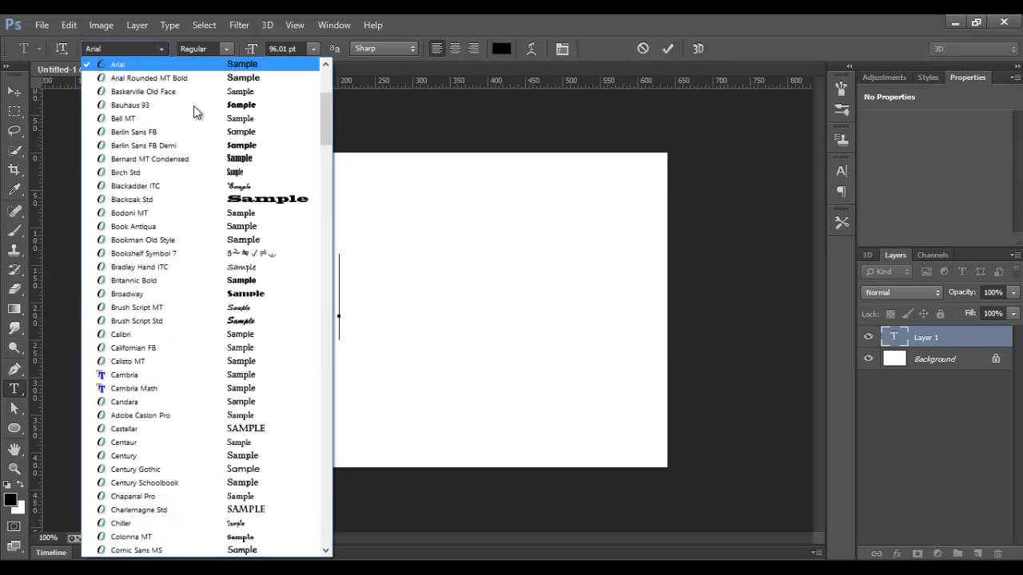
mouse_move(326, 150)
mouse_down()
mouse_move(325, 308)
mouse_move(327, 255)
mouse_up()
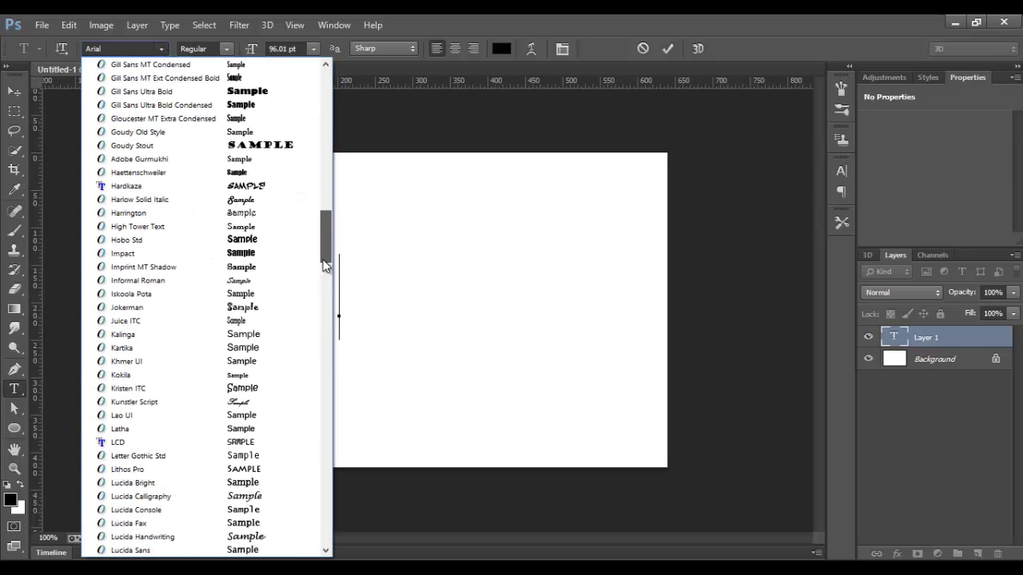
click(266, 241)
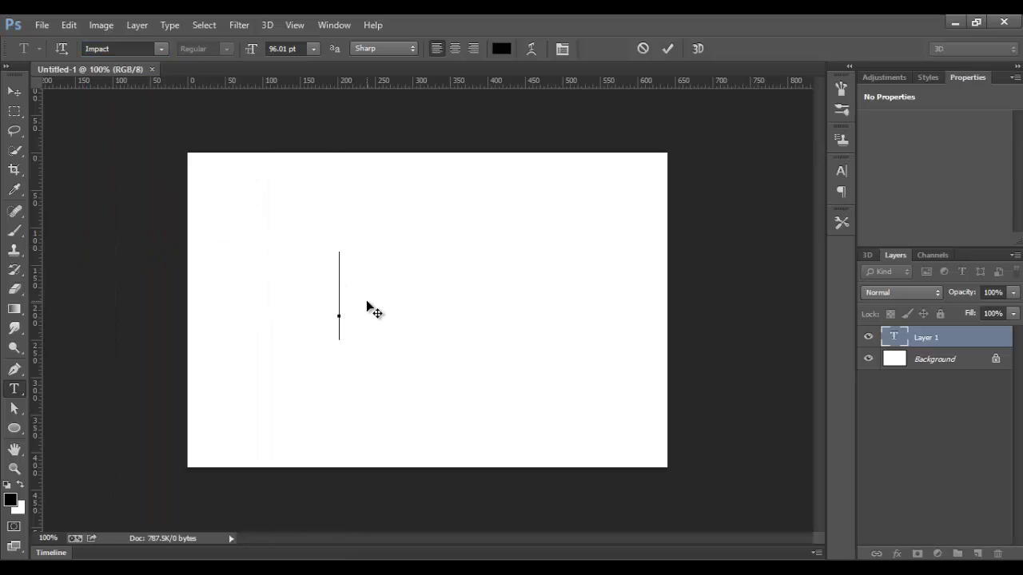
text(LIGHT)
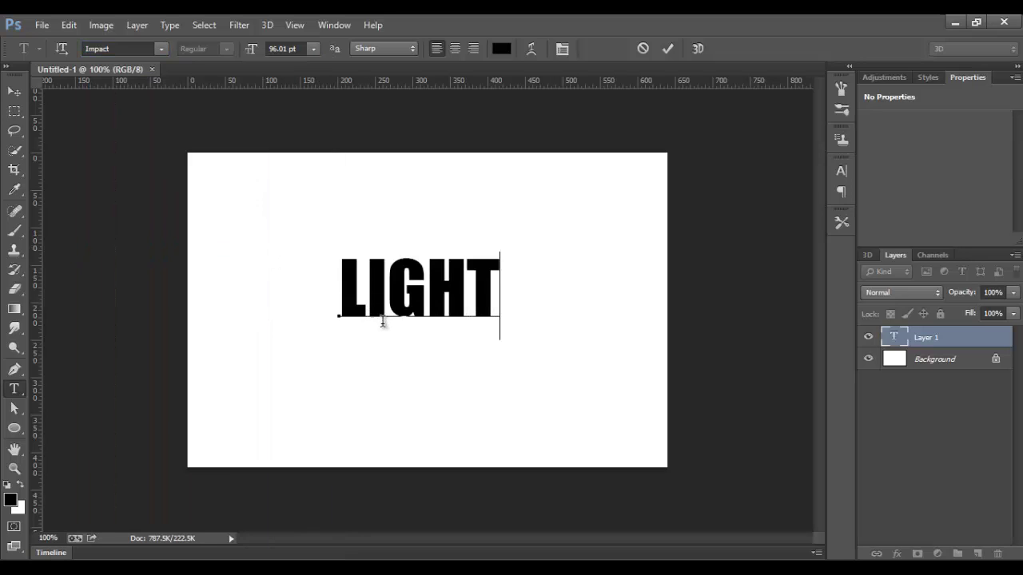
key(Return)
text(BRUS)
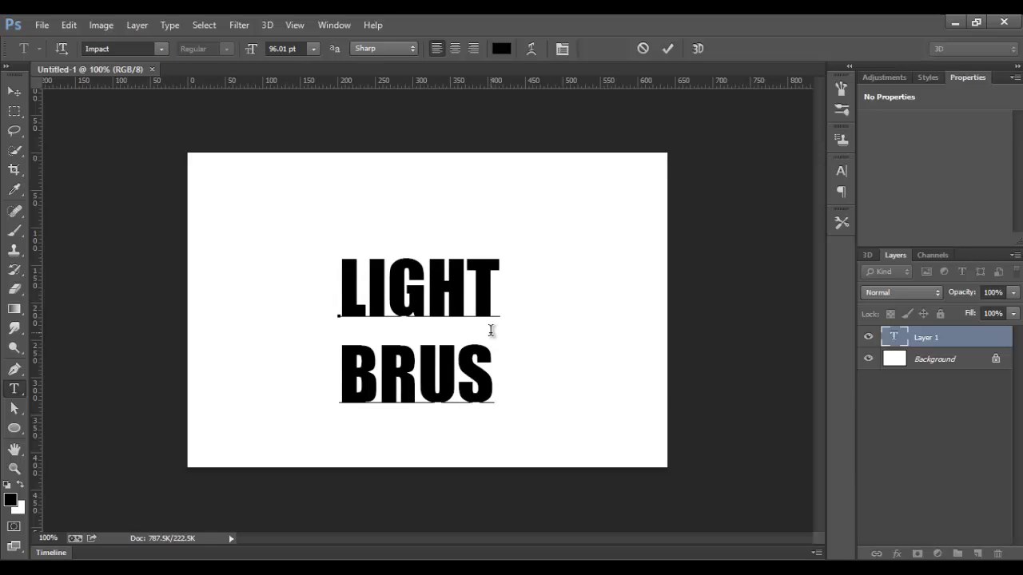
text(T)
Centre-align the two lines, position them upper-middle, and commit the LIGHT BRUST layer
drag(445, 461, 447, 403)
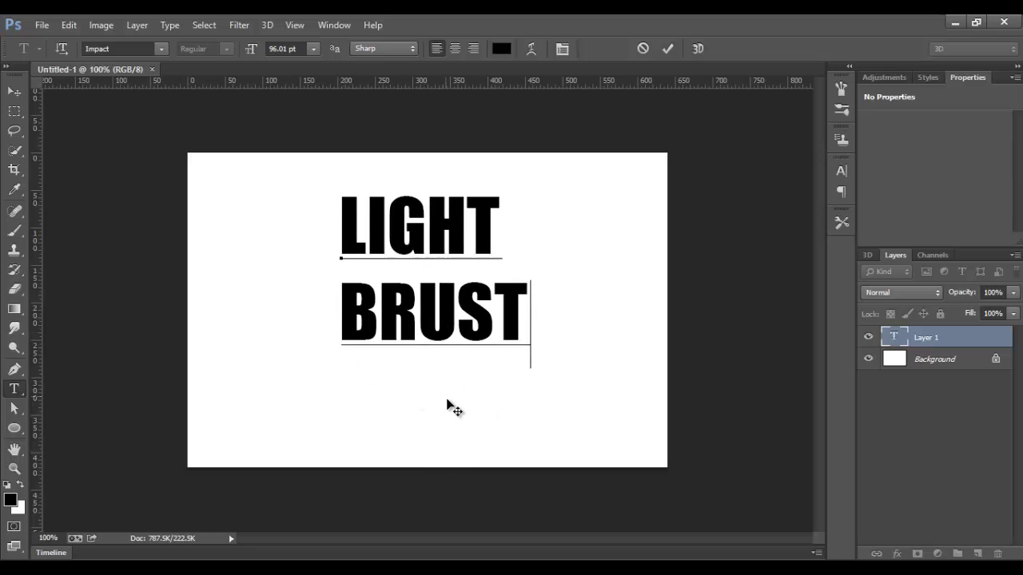
key(ctrl+a)
click(455, 48)
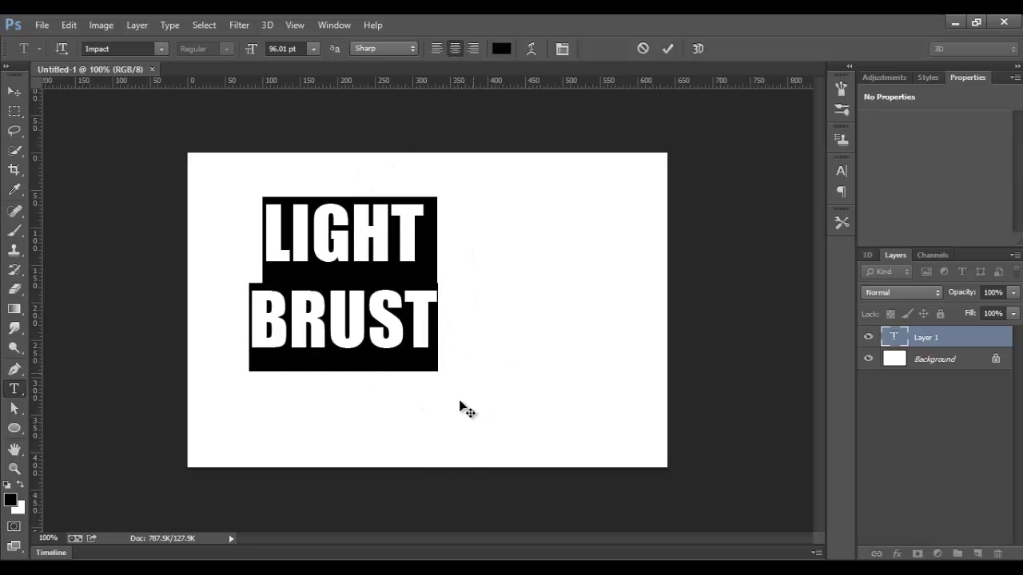
drag(431, 429, 524, 436)
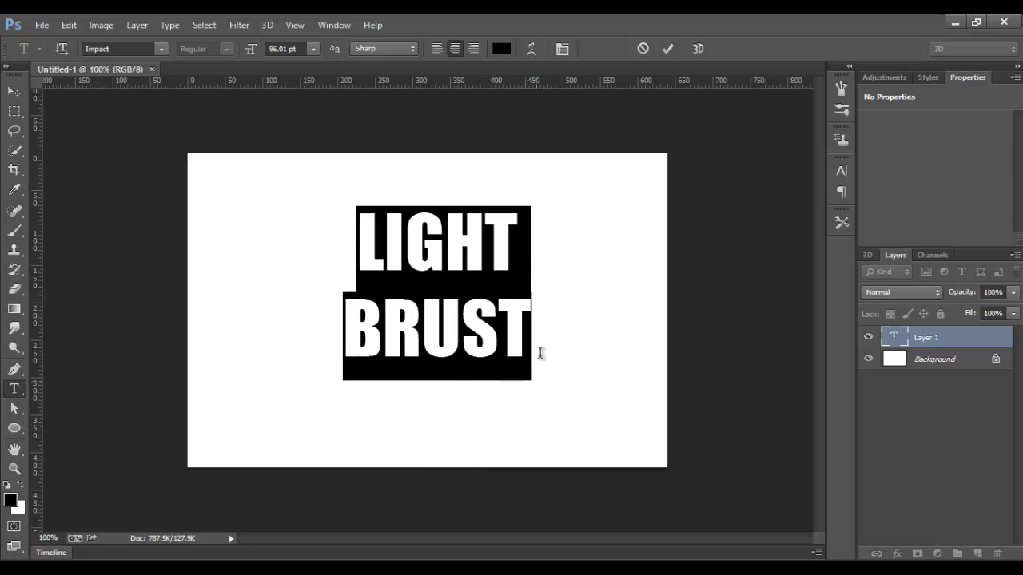
click(539, 348)
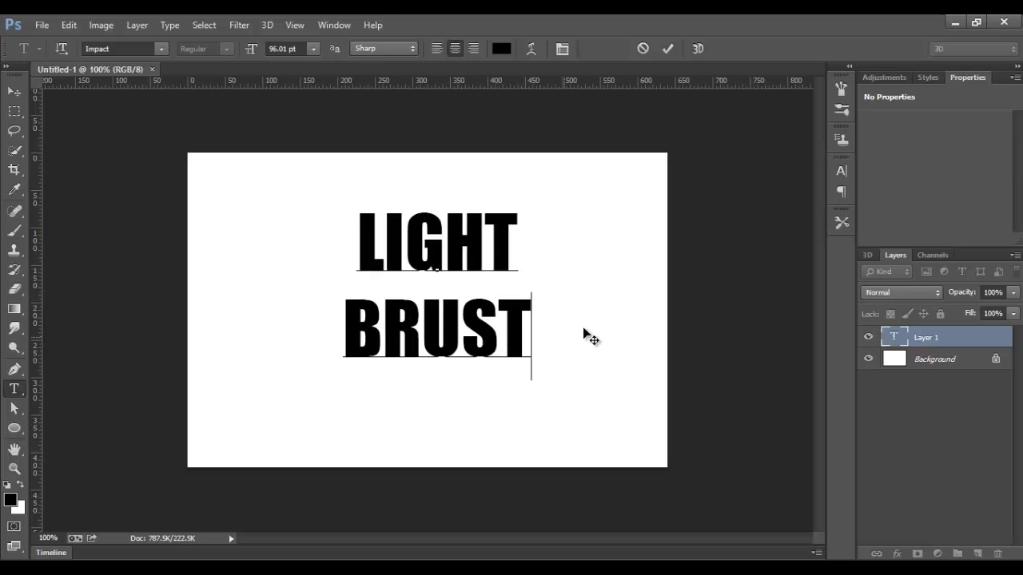
click(675, 49)
click(927, 361)
click(939, 337)
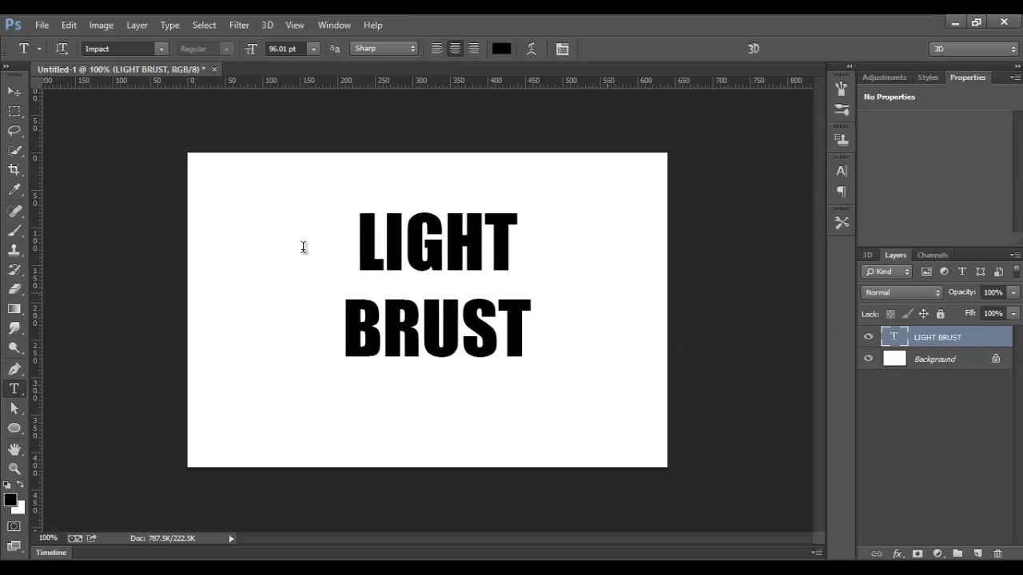
Align the LIGHT BRUST layer to the canvas's vertical and horizontal centres
key(m)
drag(128, 128, 751, 508)
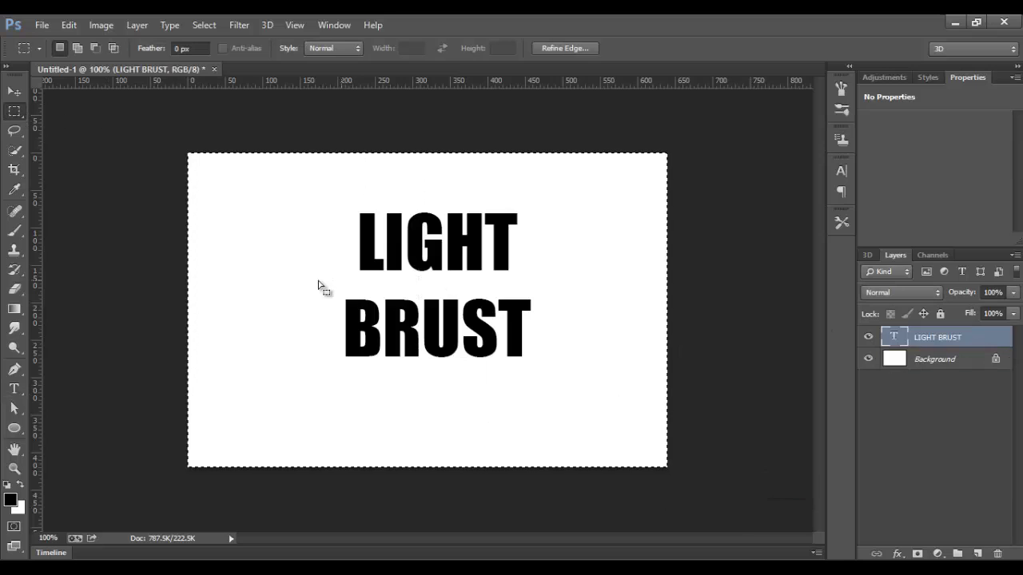
key(v)
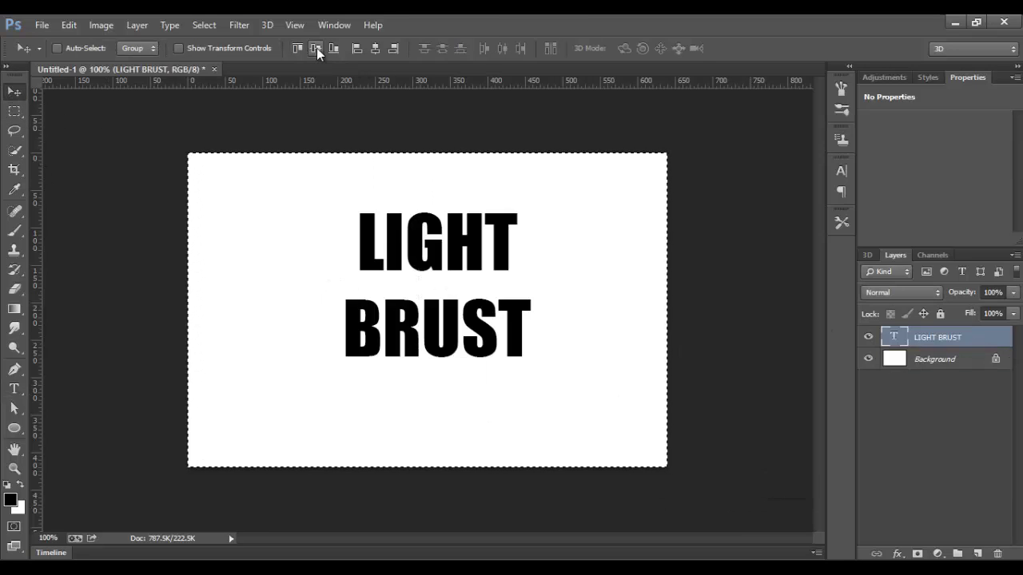
click(315, 48)
click(374, 48)
key(ctrl+d)
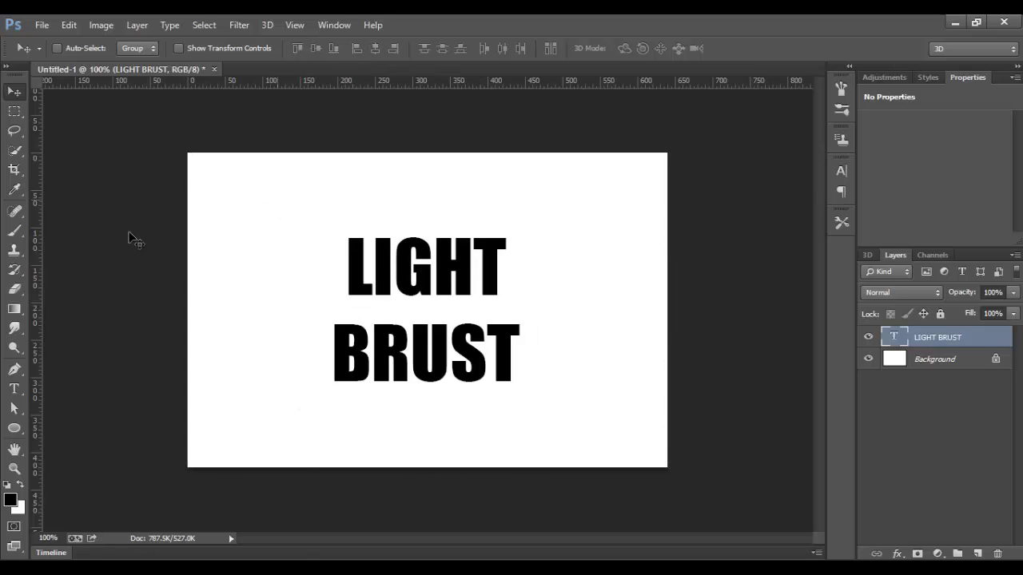
Rasterize the type layer and load its letter shapes as a selection
click(136, 25)
mouse_move(211, 282)
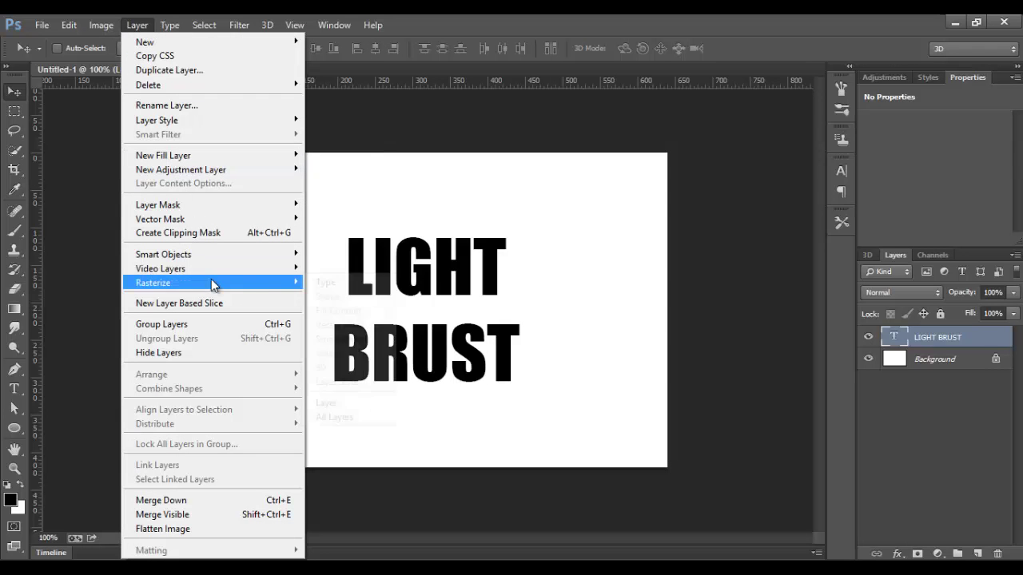
click(323, 284)
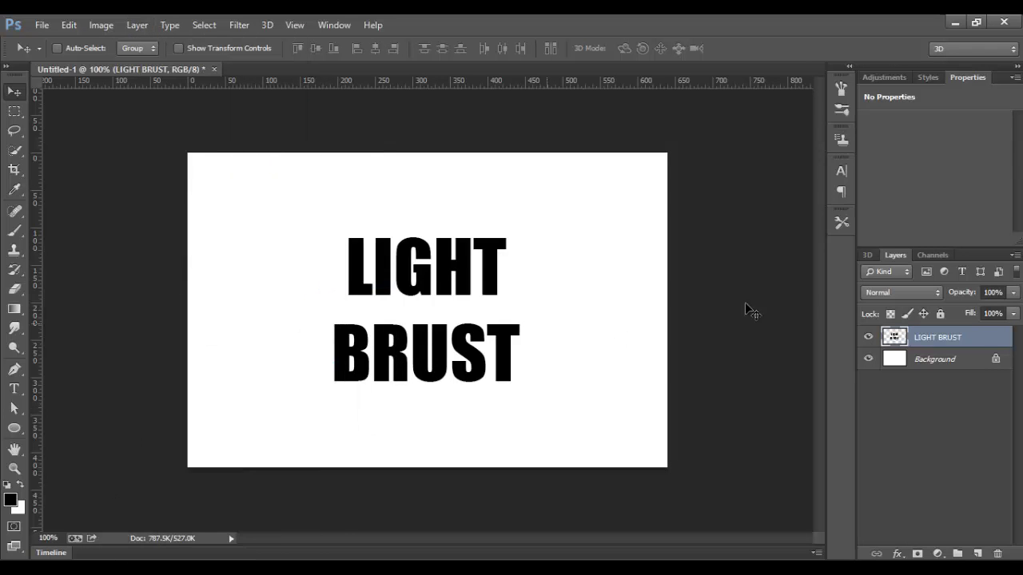
ctrl+click(895, 338)
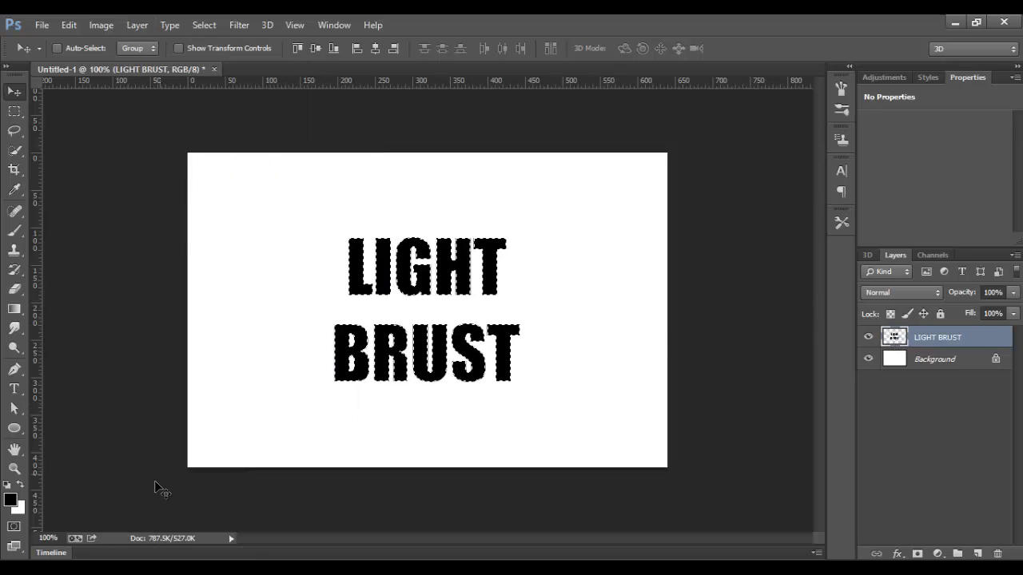
Save the letter selection as a new Alpha 1 channel, then deselect
click(204, 25)
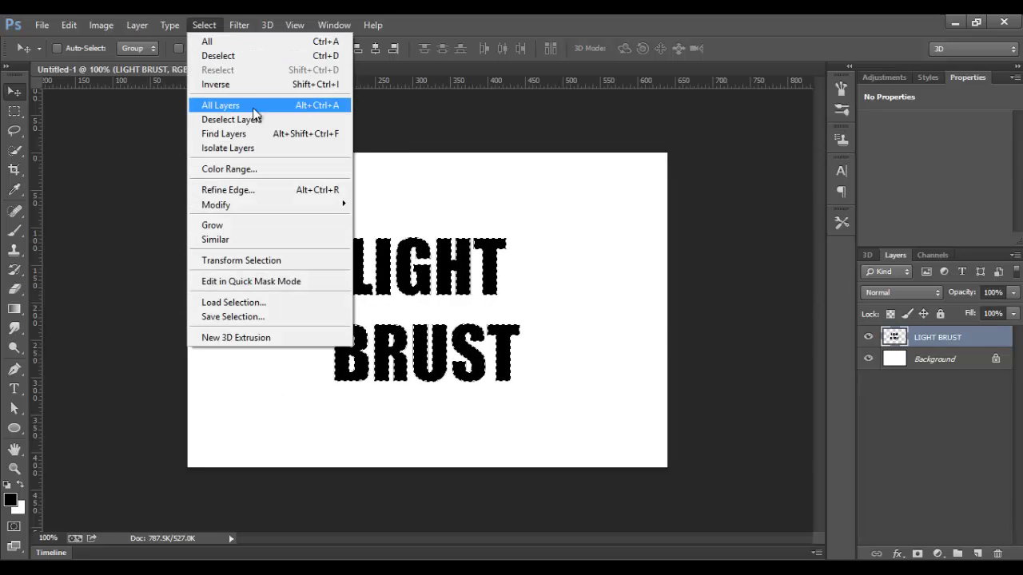
click(258, 316)
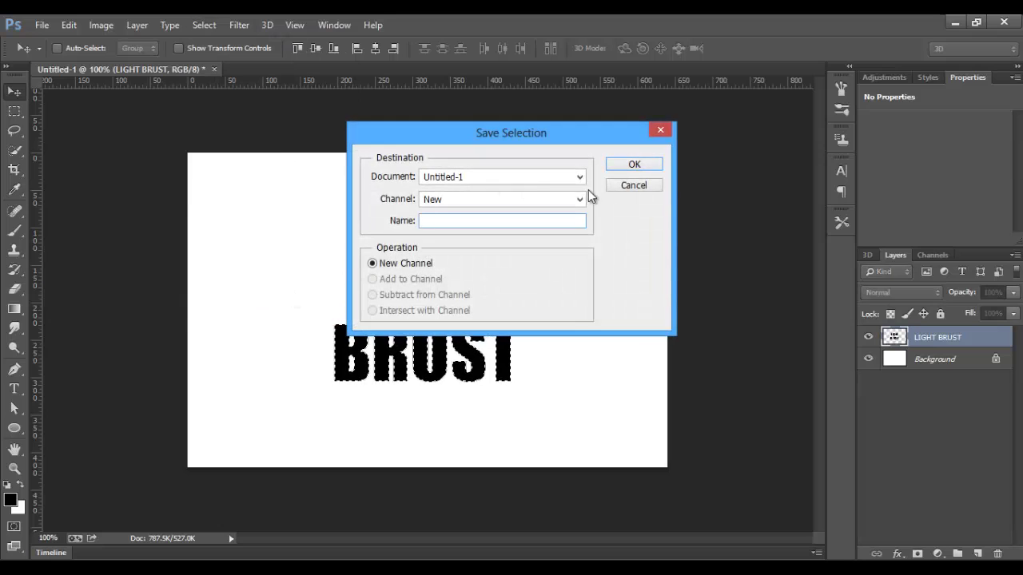
click(630, 164)
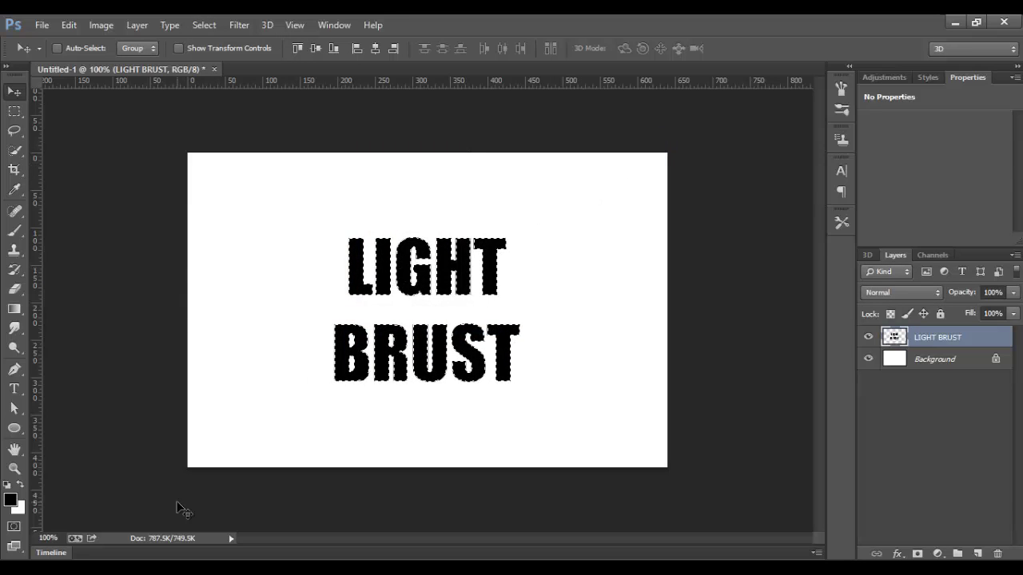
key(ctrl+d)
click(931, 255)
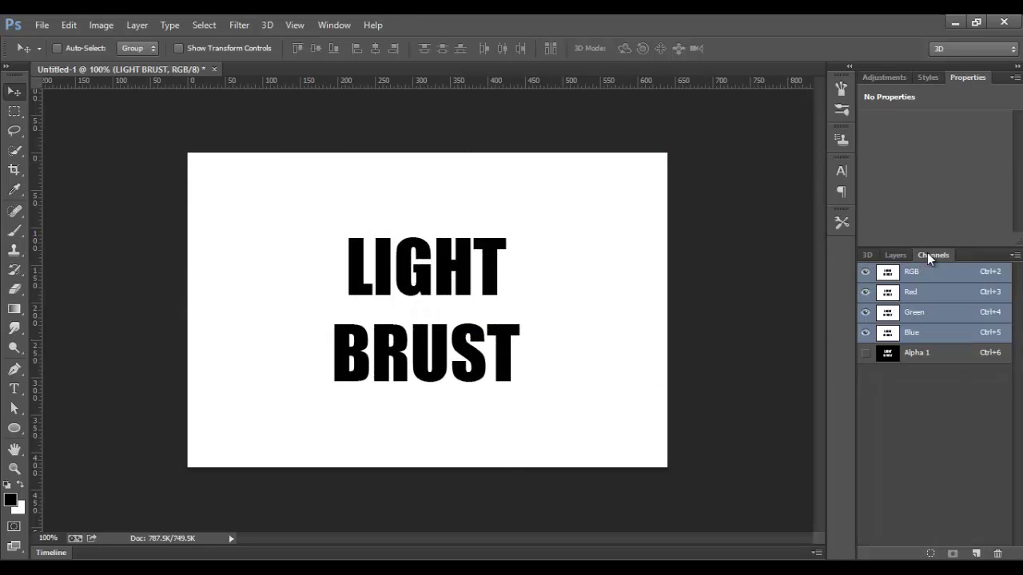
Fill the LIGHT BRUST layer with White using Multiply mode
click(69, 25)
click(131, 222)
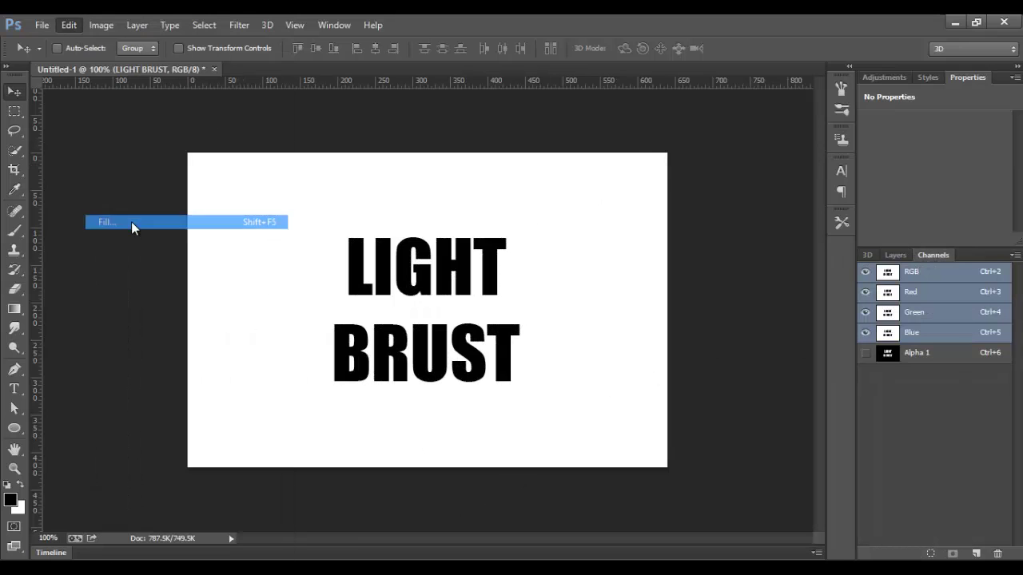
click(479, 183)
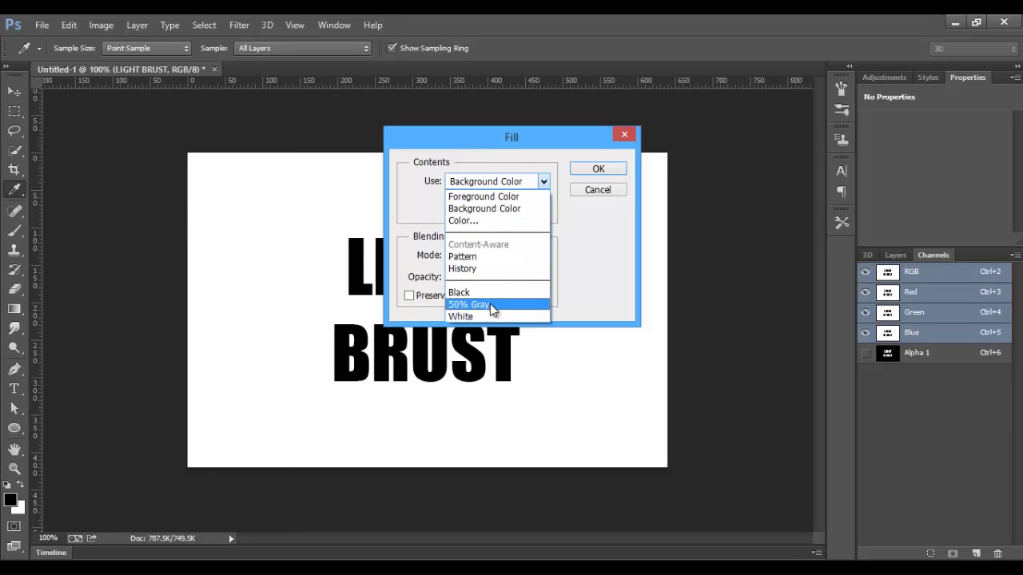
click(492, 317)
click(499, 255)
click(517, 94)
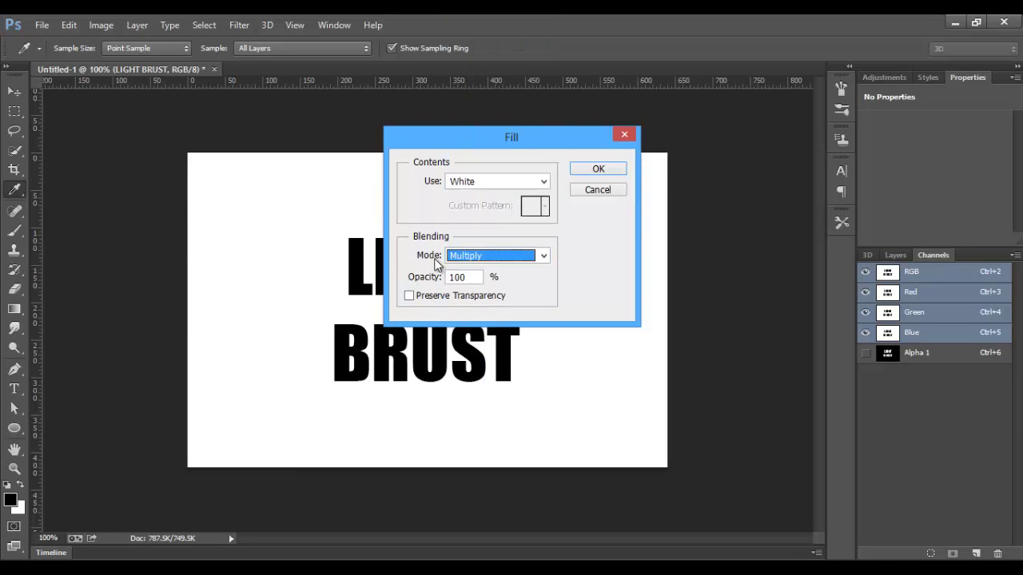
click(896, 256)
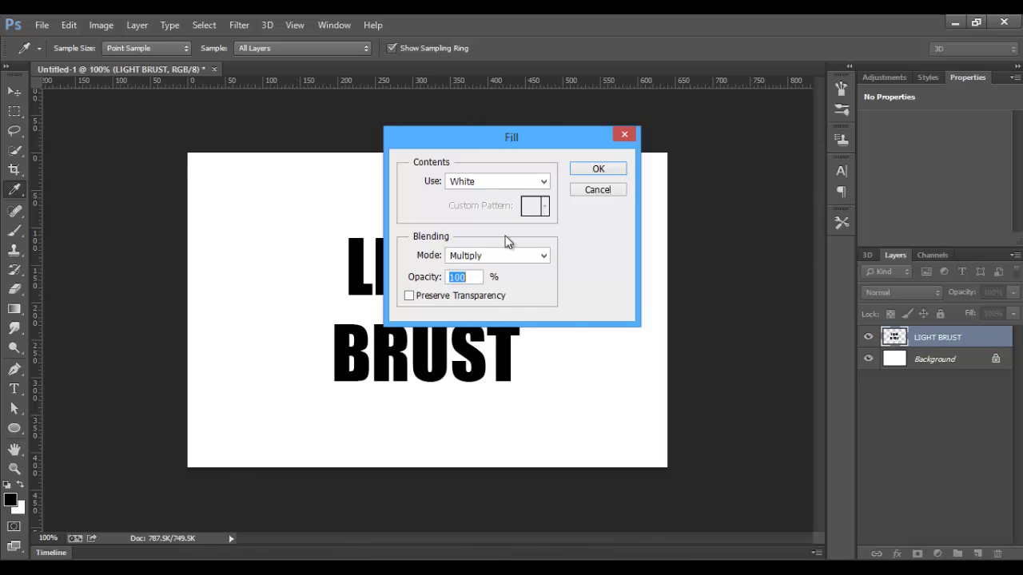
click(606, 168)
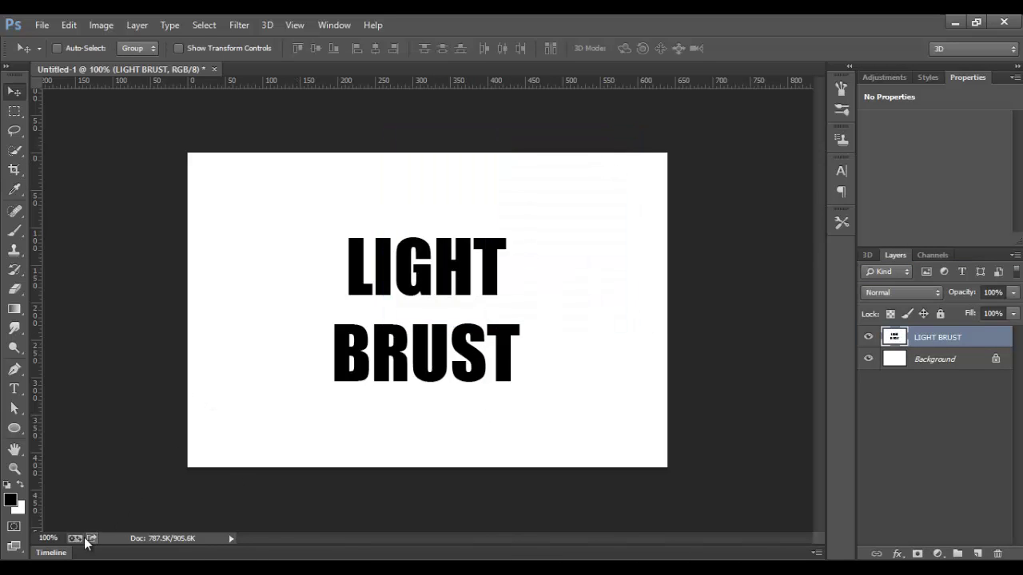
Apply a 4-pixel Gaussian Blur to the lettering, then the Solarize filter
click(242, 25)
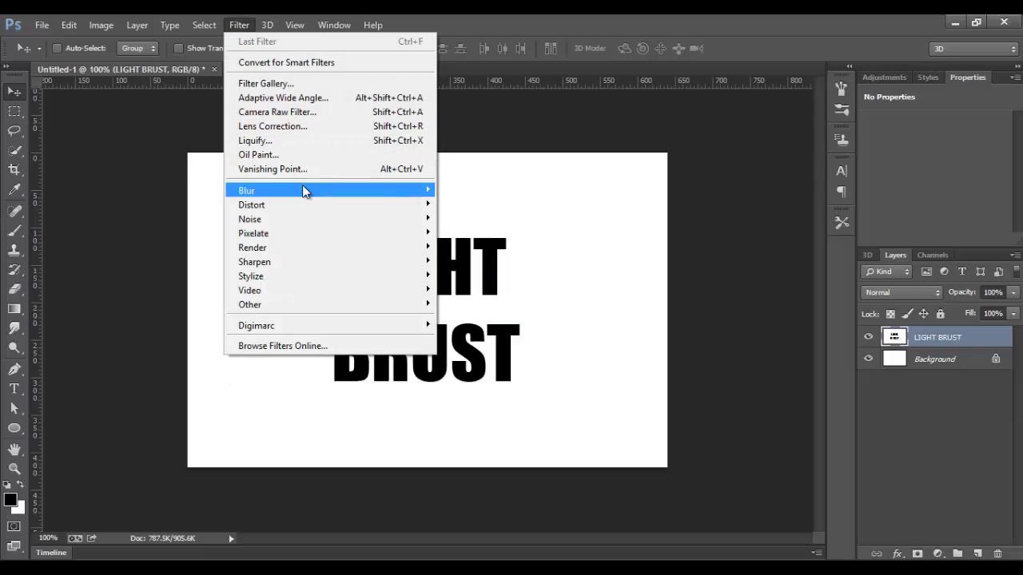
mouse_move(246, 190)
click(502, 297)
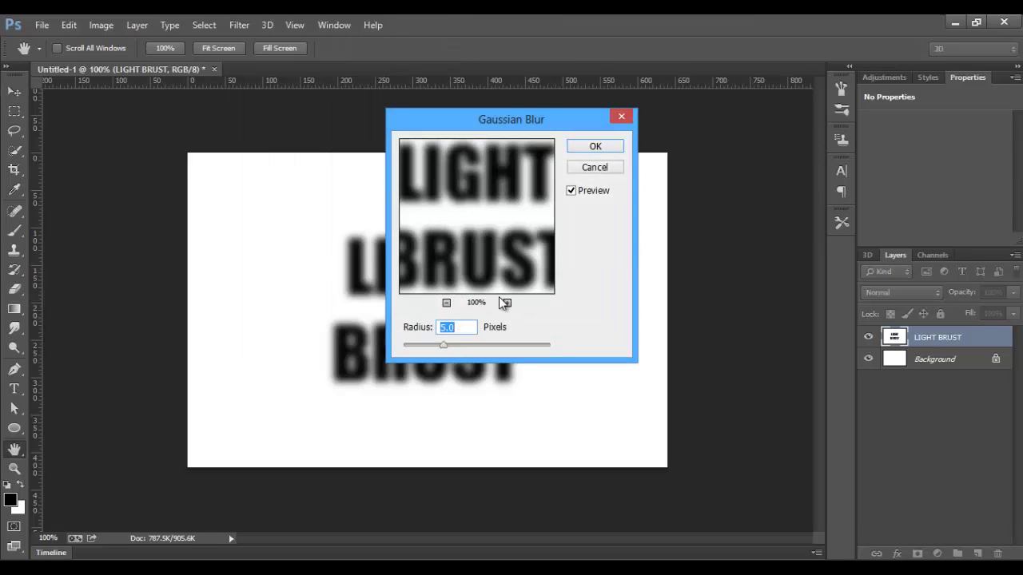
text(4)
click(609, 151)
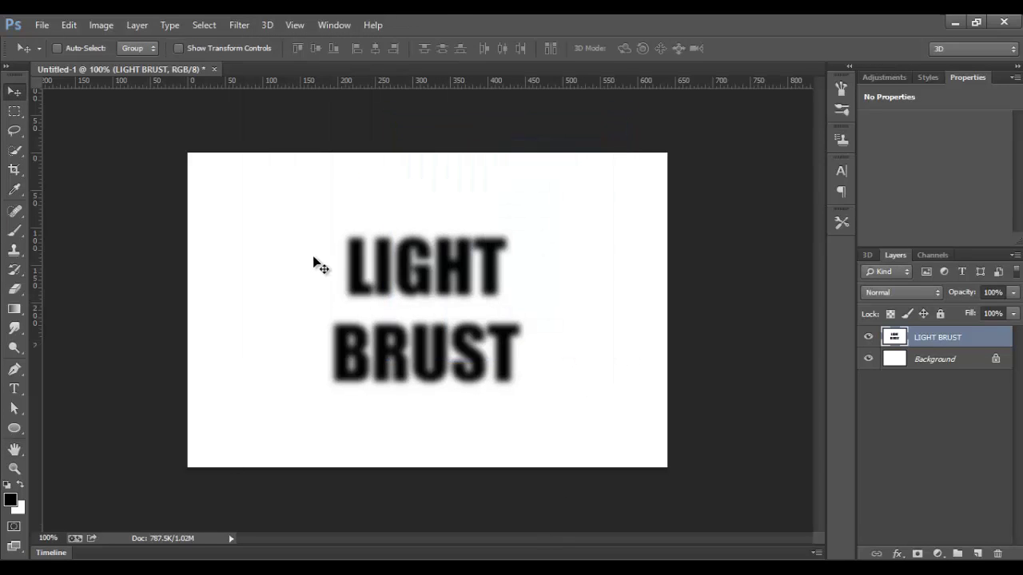
click(239, 25)
mouse_move(330, 276)
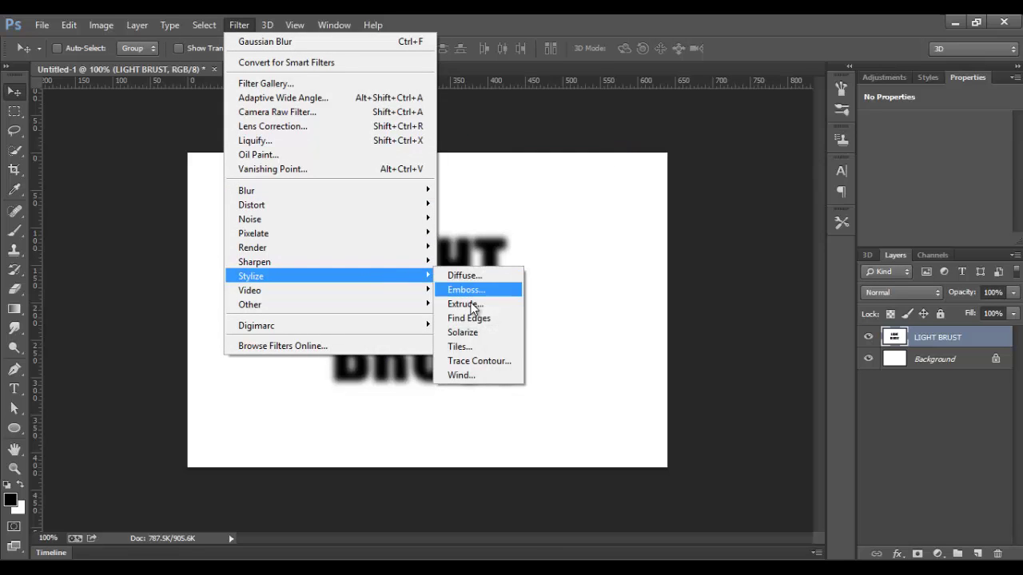
click(478, 332)
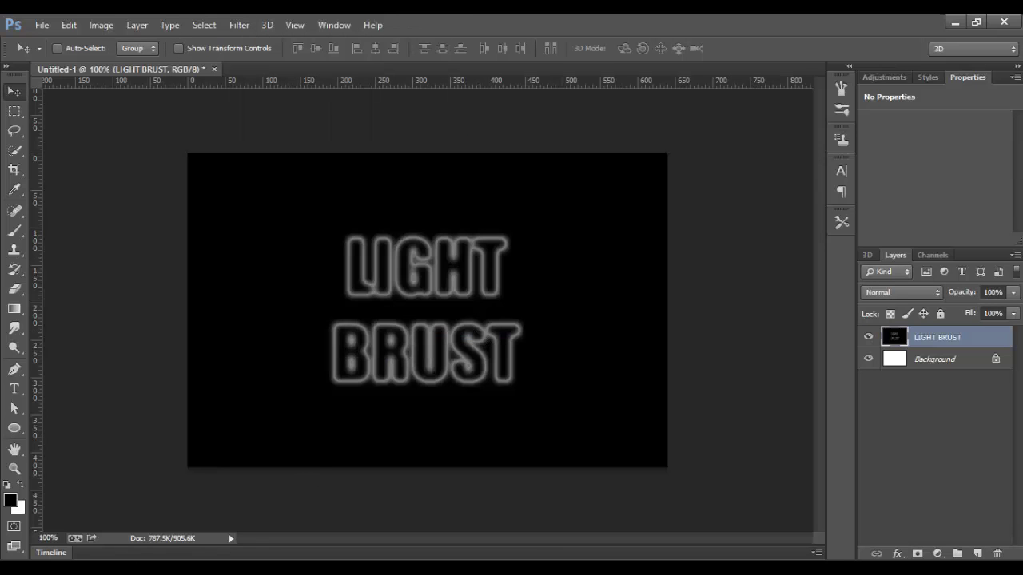
Set the Levels input white point to 128 to brighten the glowing outlines
key(ctrl+l)
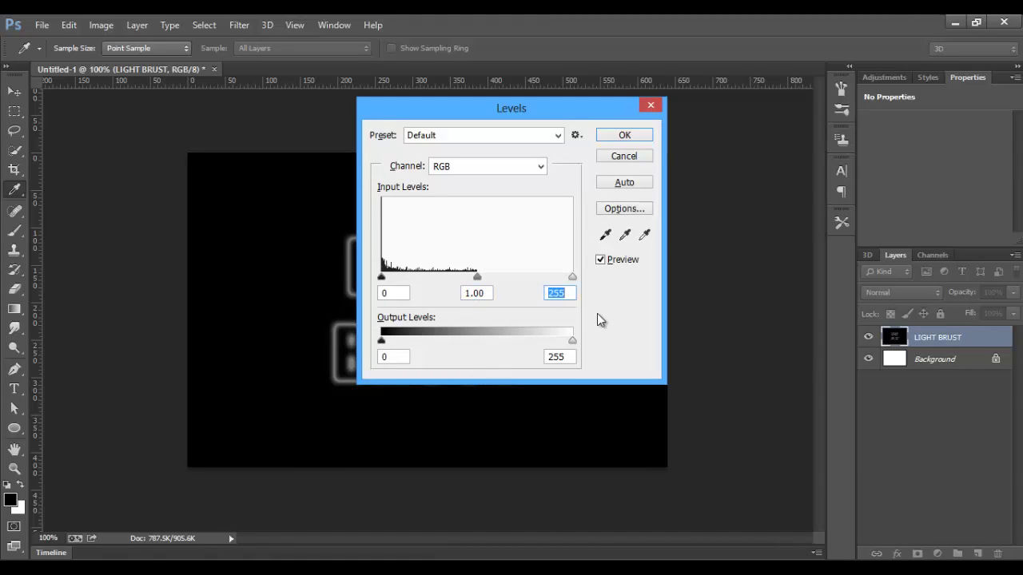
text(128)
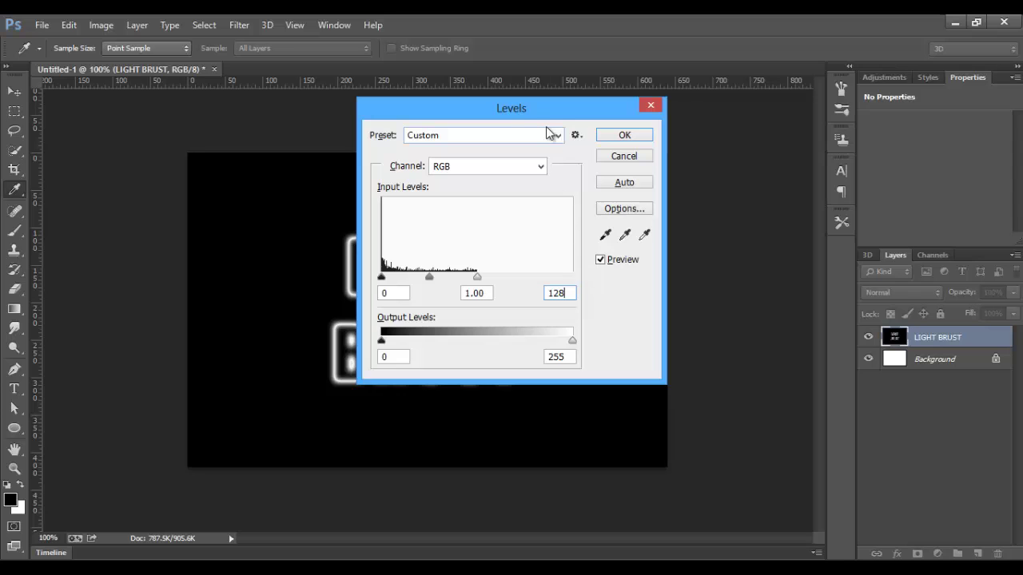
drag(530, 117, 709, 166)
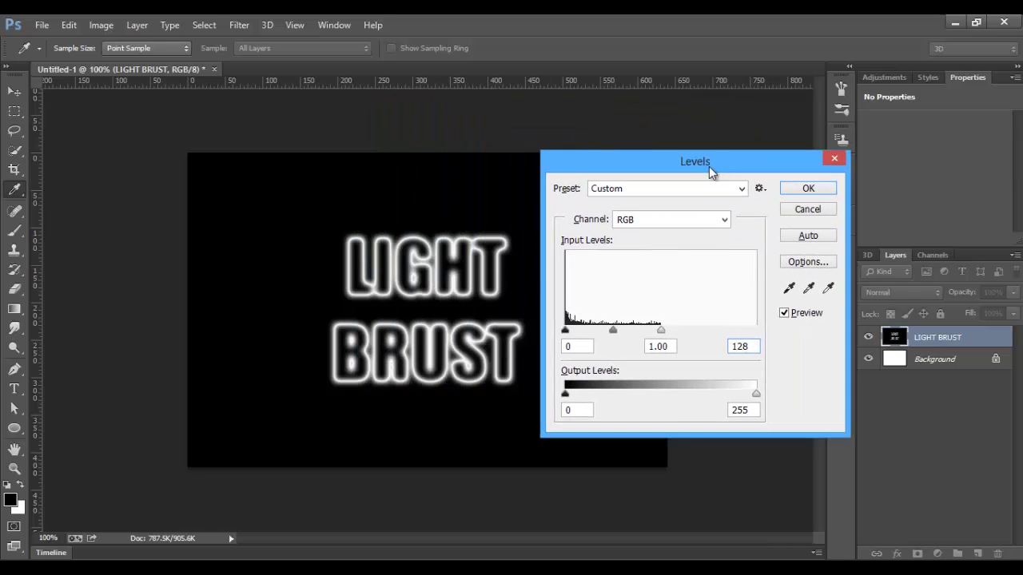
click(802, 192)
Duplicate the layer and apply Polar Coordinates, Polar to Rectangular, to the copy
key(ctrl+j)
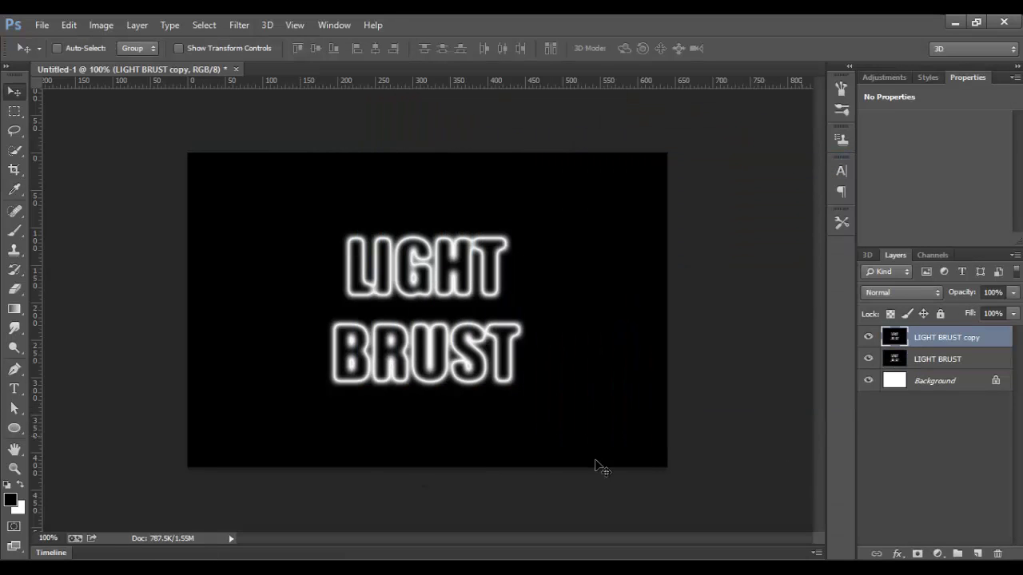
click(241, 25)
mouse_move(252, 205)
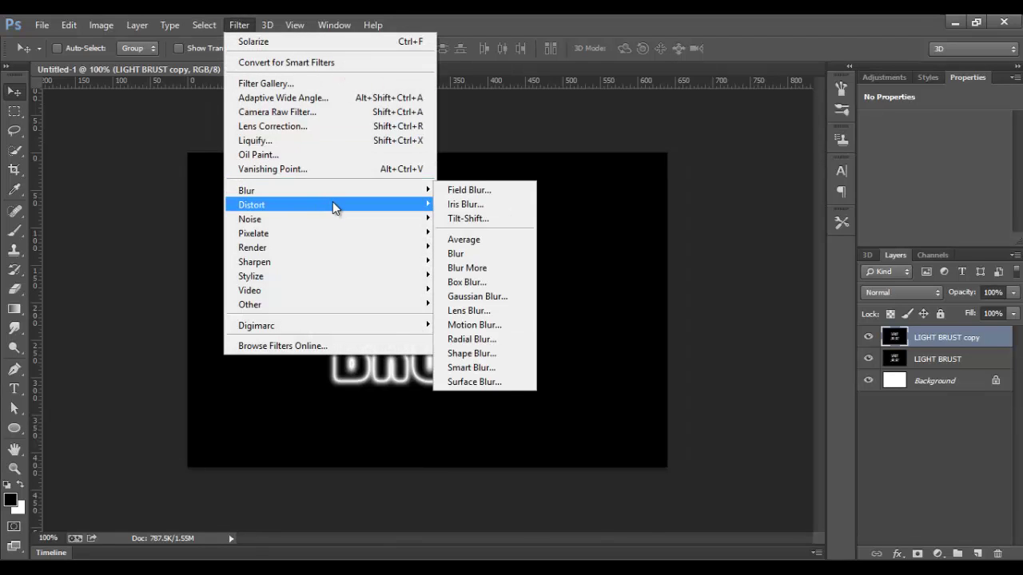
click(460, 236)
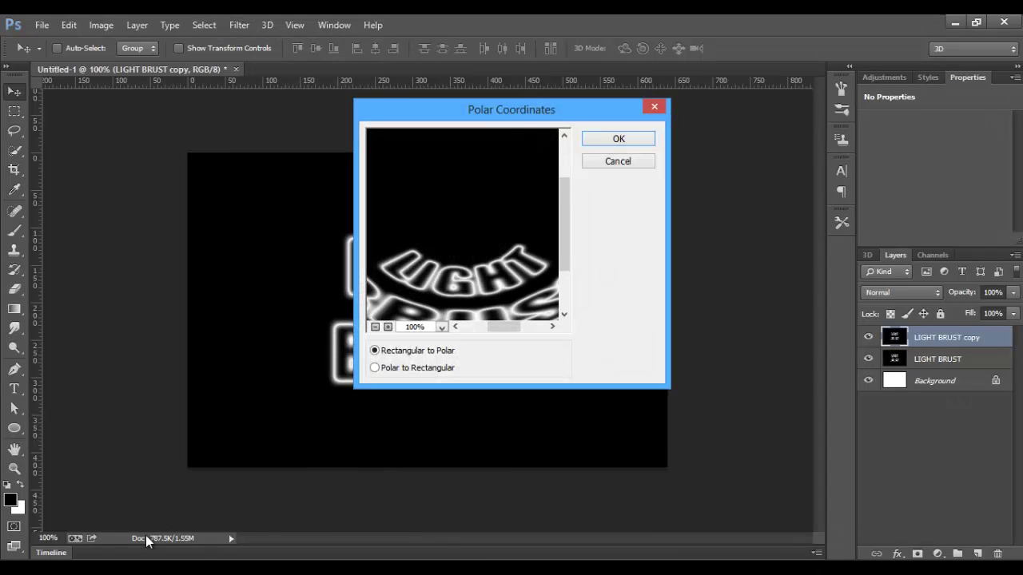
click(375, 368)
drag(435, 117, 588, 172)
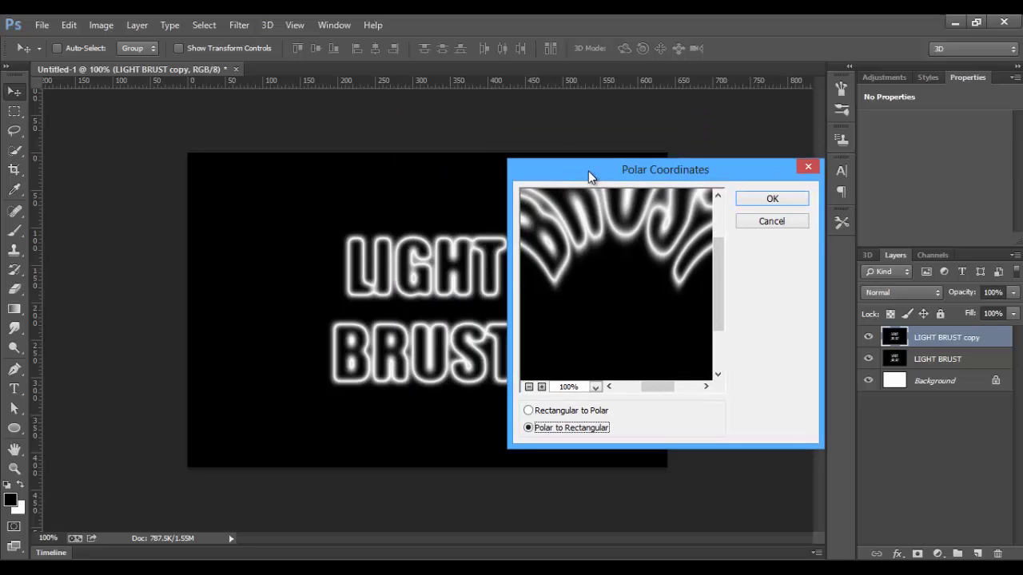
click(766, 199)
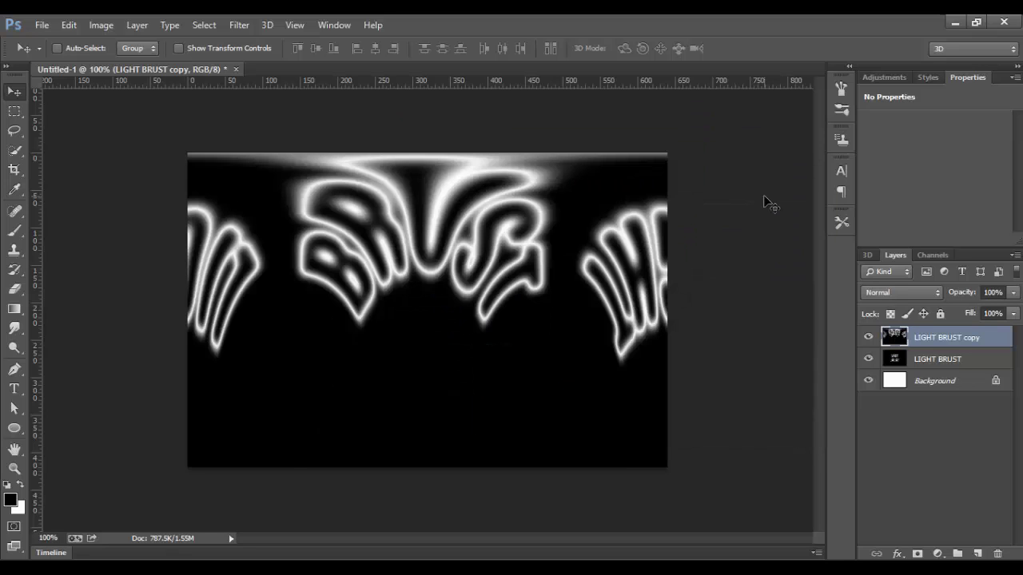
click(101, 25)
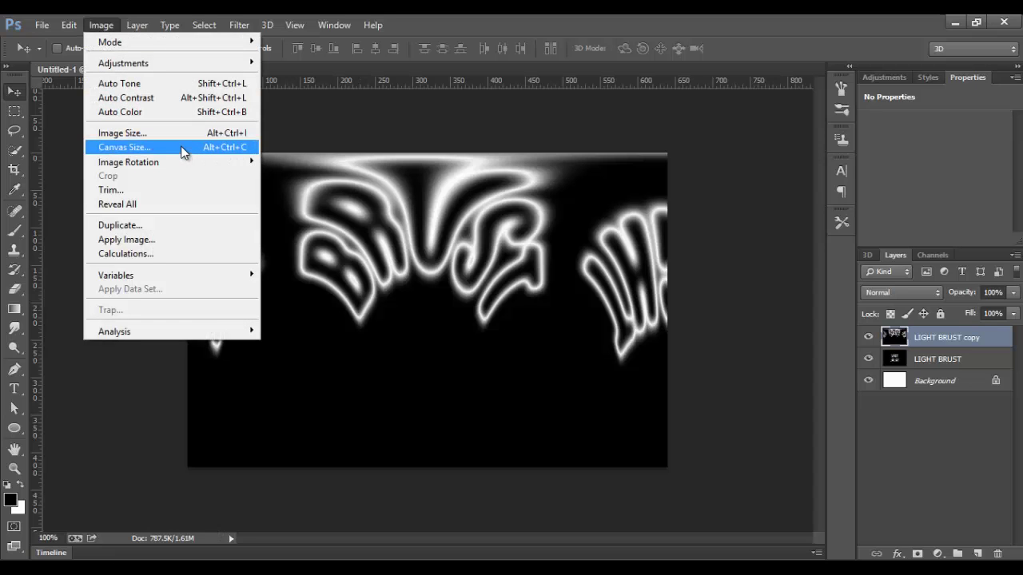
mouse_move(129, 162)
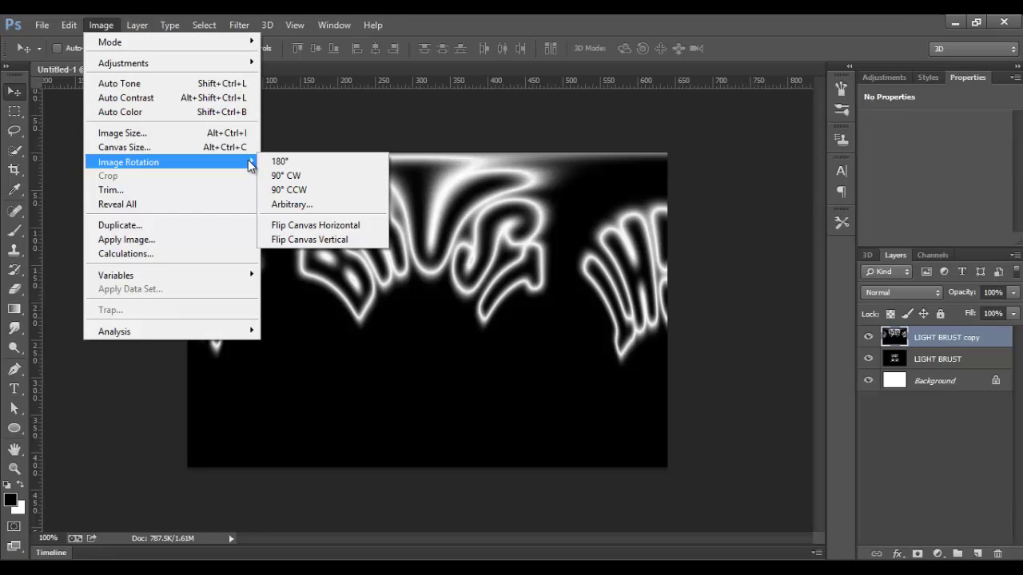
Rotate the canvas 90° clockwise, invert the copy layer, and apply Wind three times
click(277, 176)
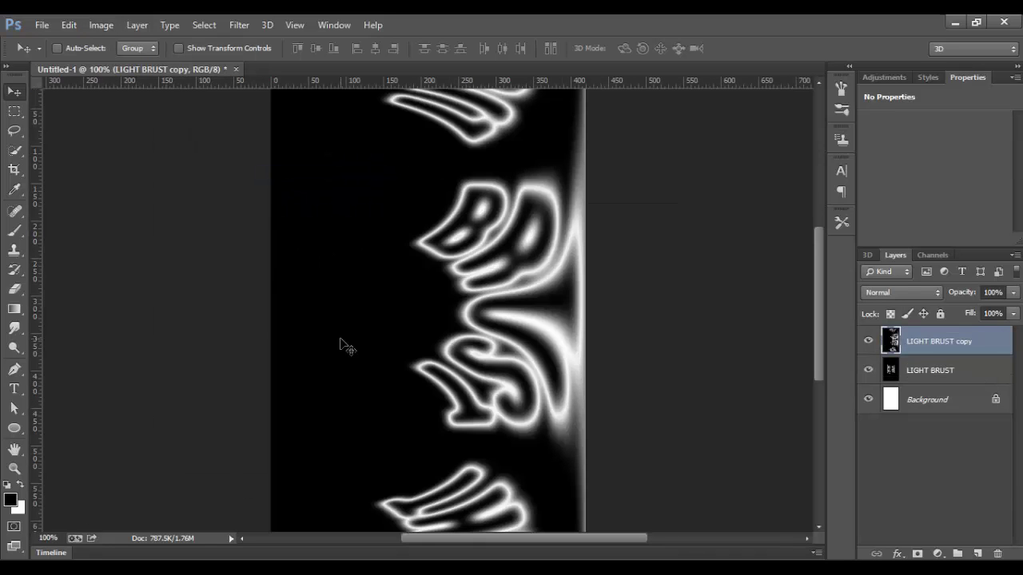
key(ctrl+i)
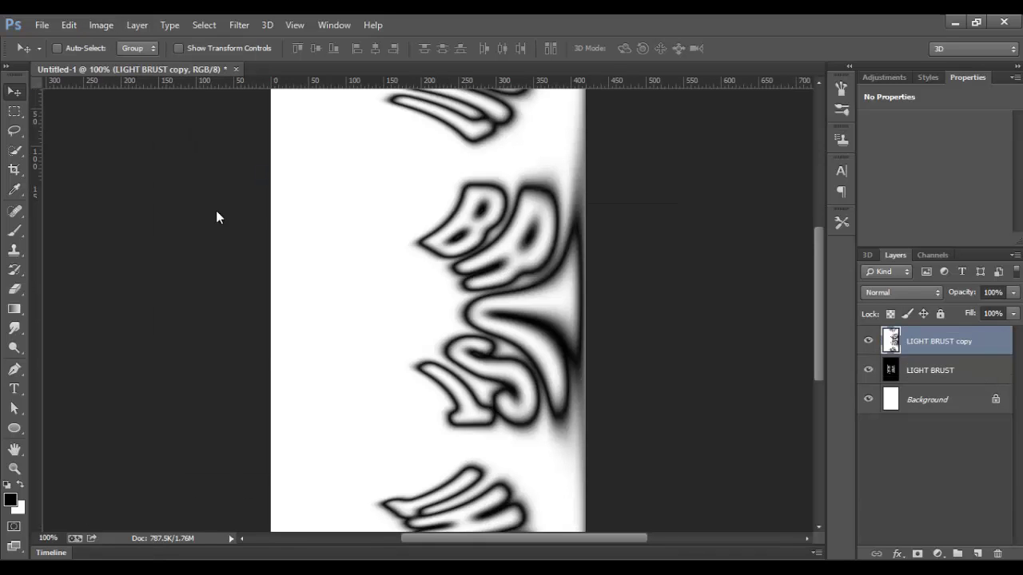
click(239, 32)
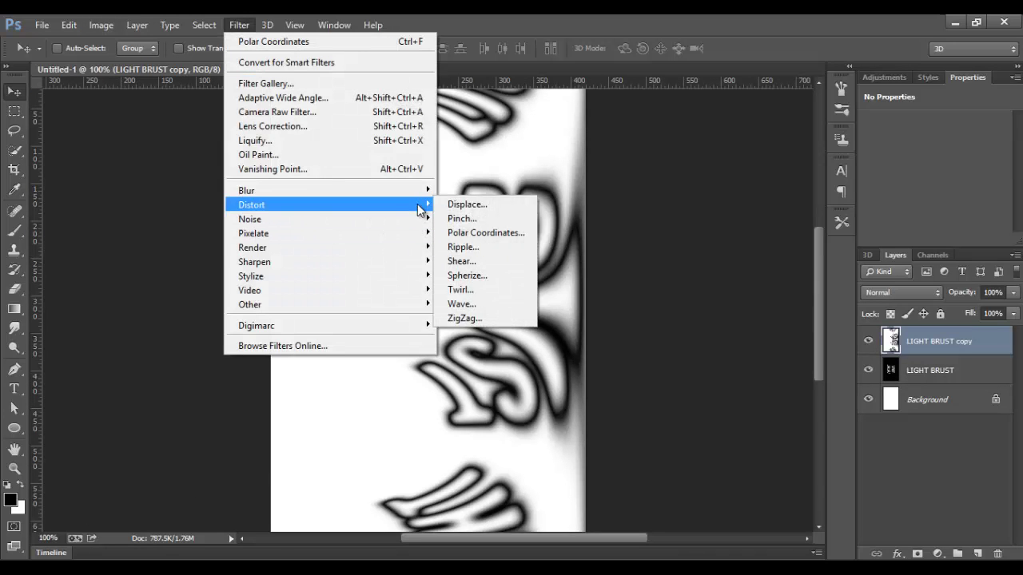
mouse_move(253, 248)
mouse_move(251, 276)
click(508, 373)
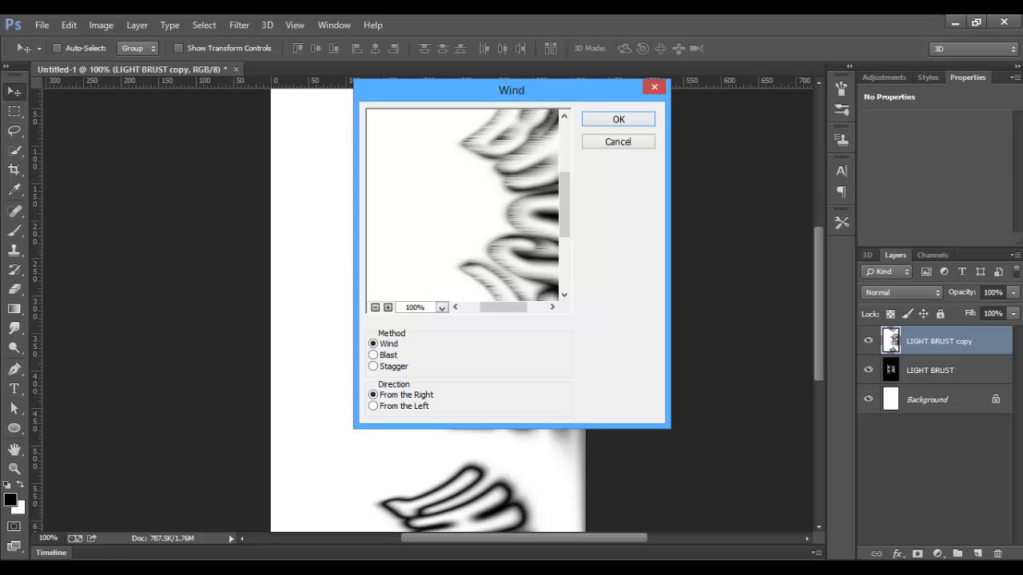
click(609, 120)
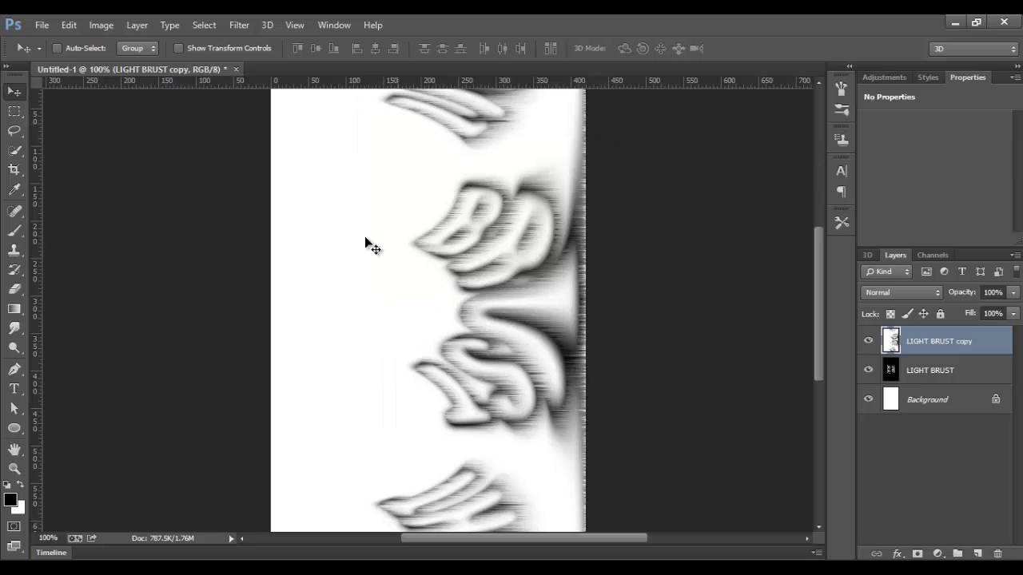
click(238, 25)
click(237, 37)
click(236, 25)
click(236, 39)
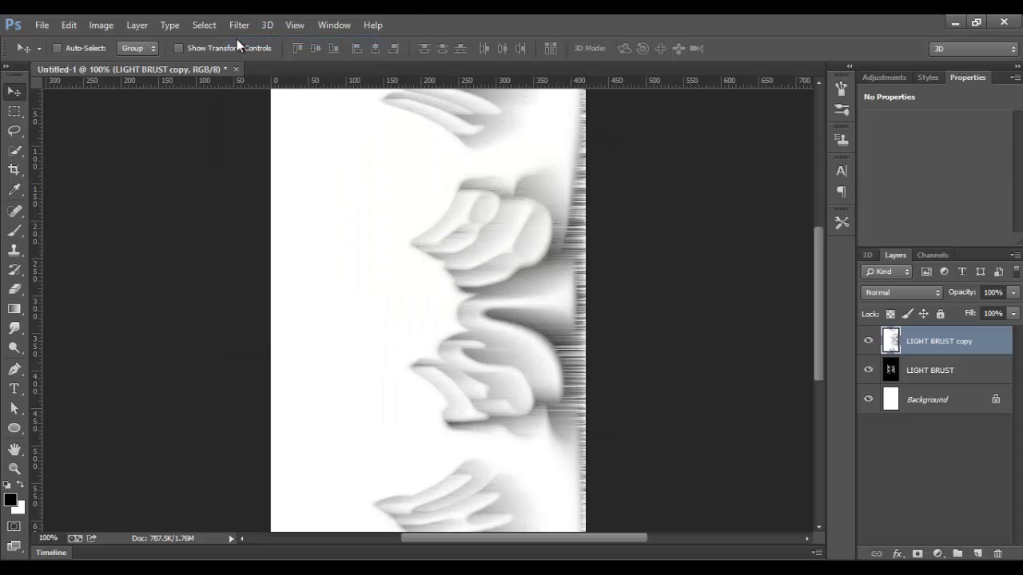
Invert the streaked layer back and apply Wind three more times
key(ctrl+i)
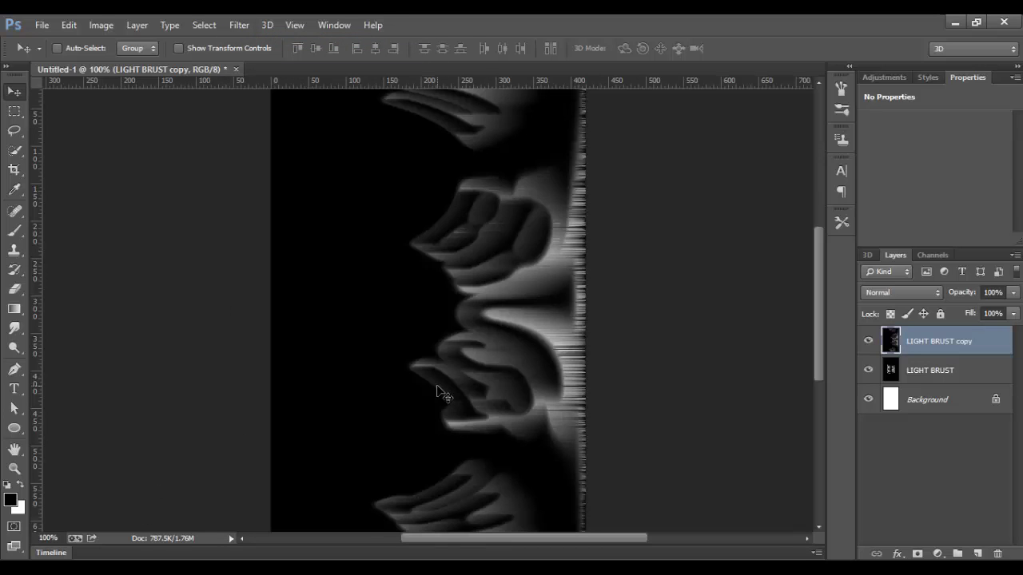
click(239, 25)
click(246, 42)
click(240, 25)
click(239, 41)
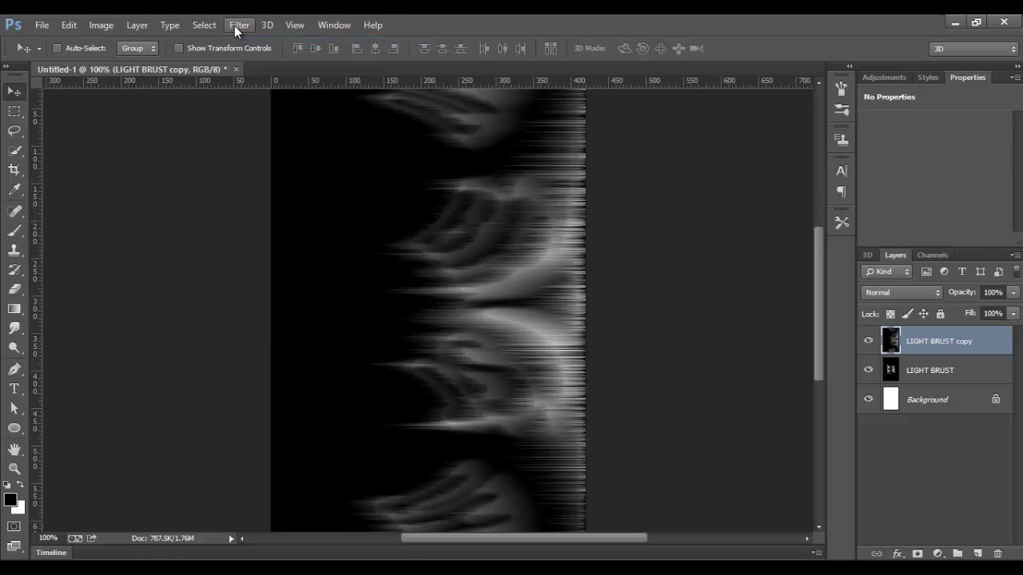
click(237, 25)
click(237, 40)
Brighten the streaks with an Auto Levels adjustment (1.49 and 229)
key(ctrl+l)
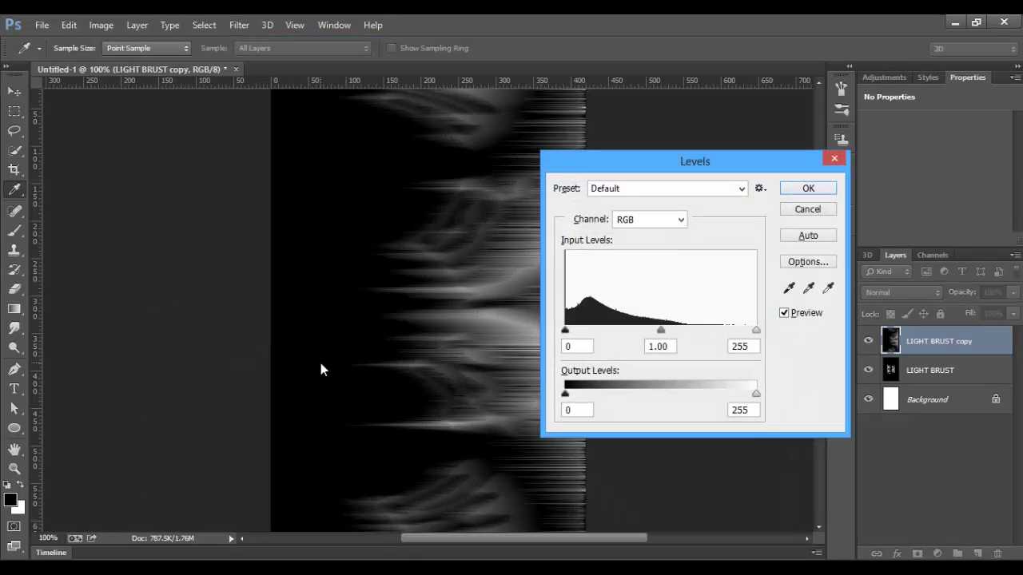
click(804, 233)
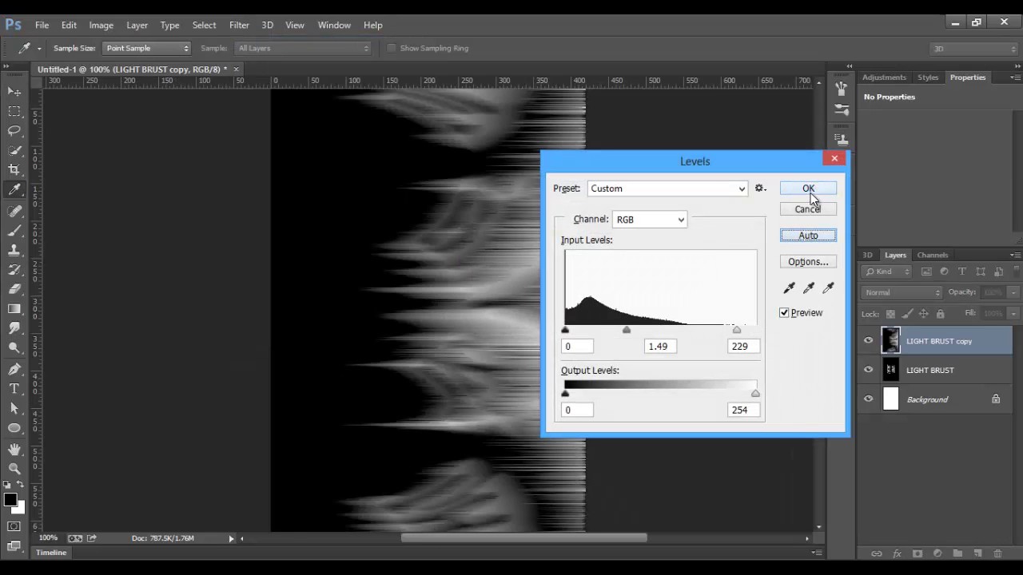
click(808, 189)
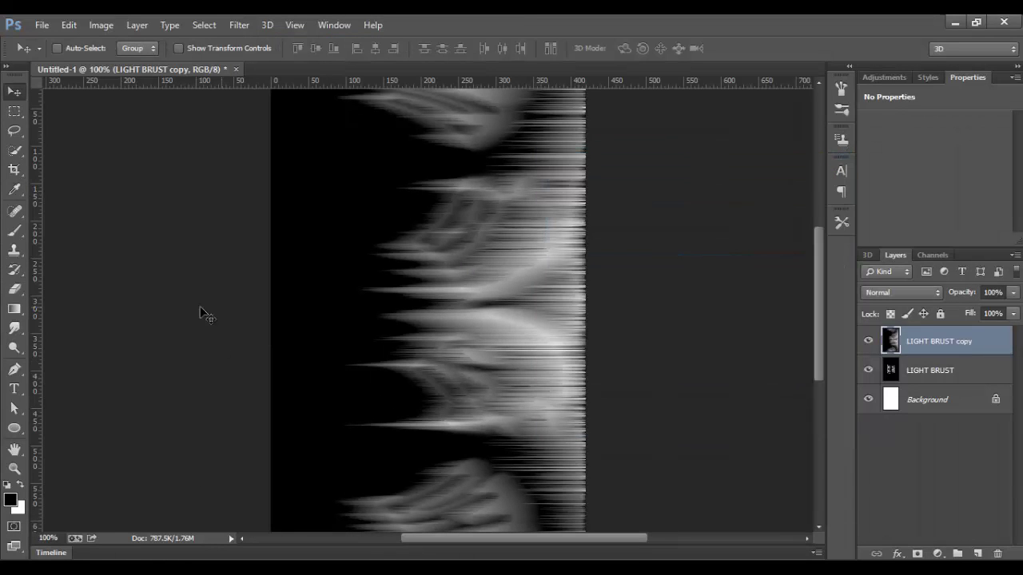
click(69, 24)
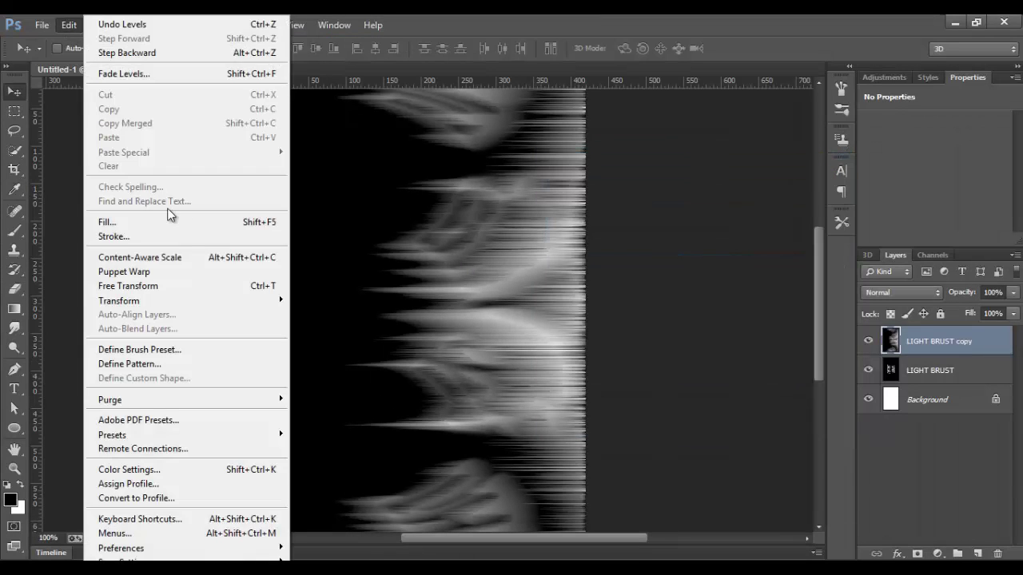
Rotate the canvas 90° counter-clockwise and apply Polar Coordinates, Rectangular to Polar
click(96, 23)
click(100, 24)
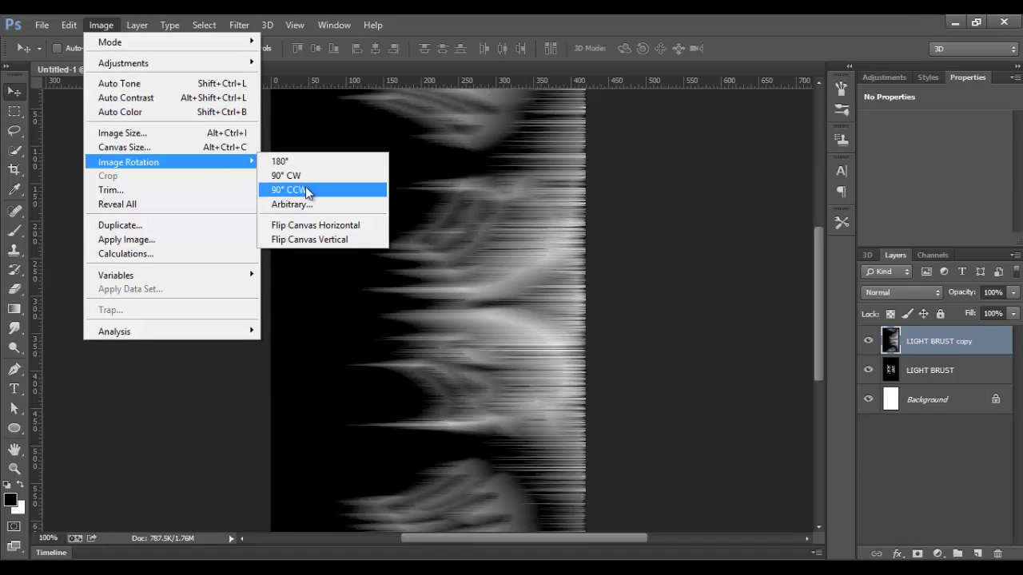
click(305, 190)
click(237, 25)
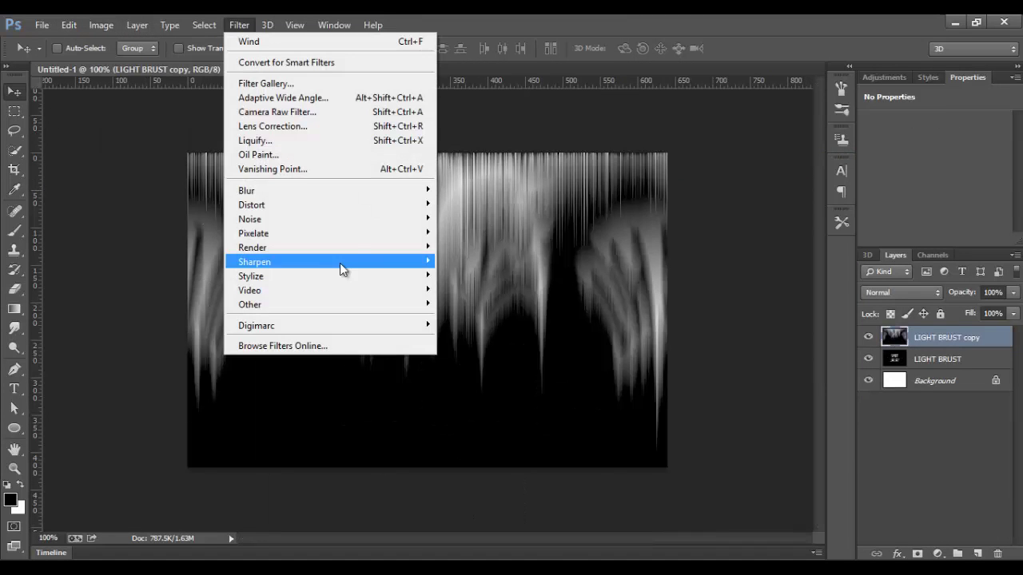
mouse_move(252, 204)
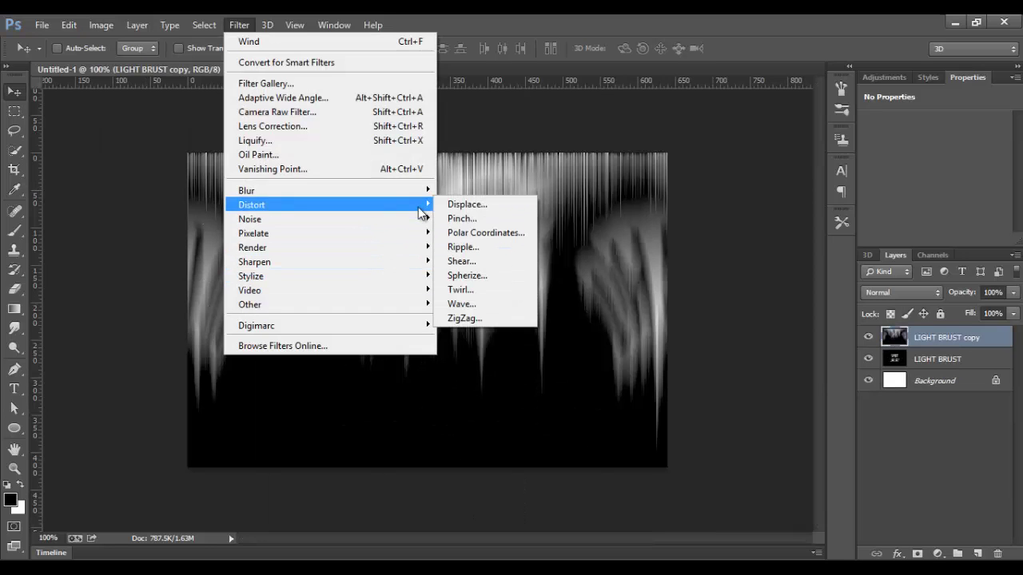
click(479, 233)
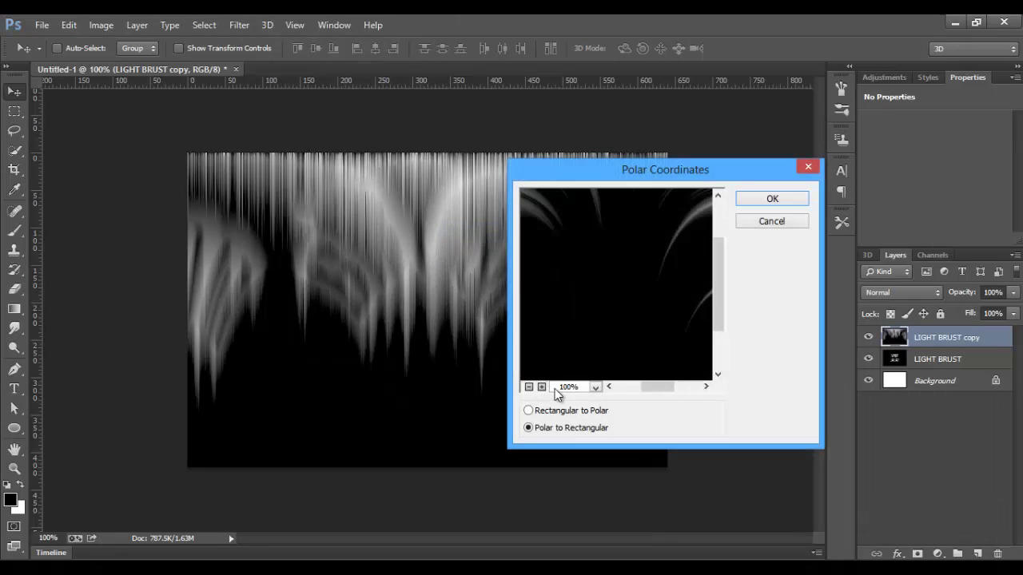
click(563, 411)
click(771, 198)
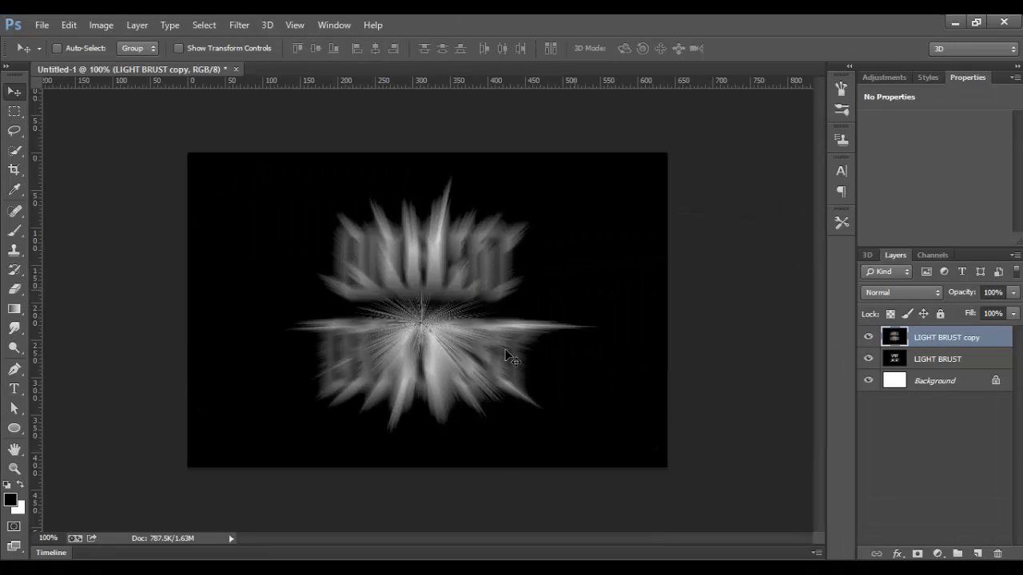
Set the burst layer's blend mode to Screen
click(901, 293)
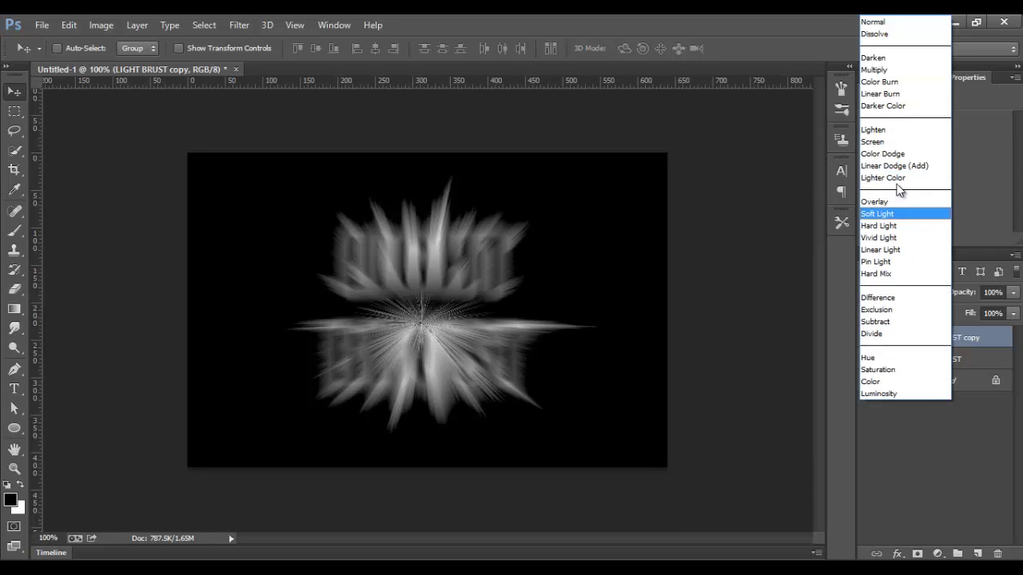
click(909, 141)
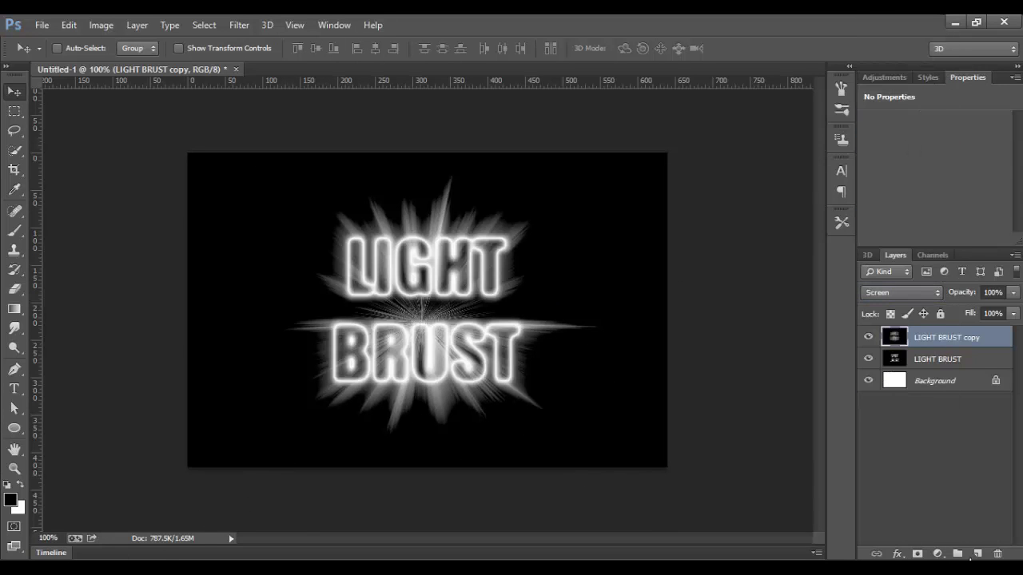
click(937, 553)
Add a Gradient Fill layer and set its left colour stop to orange ff7e00
click(946, 249)
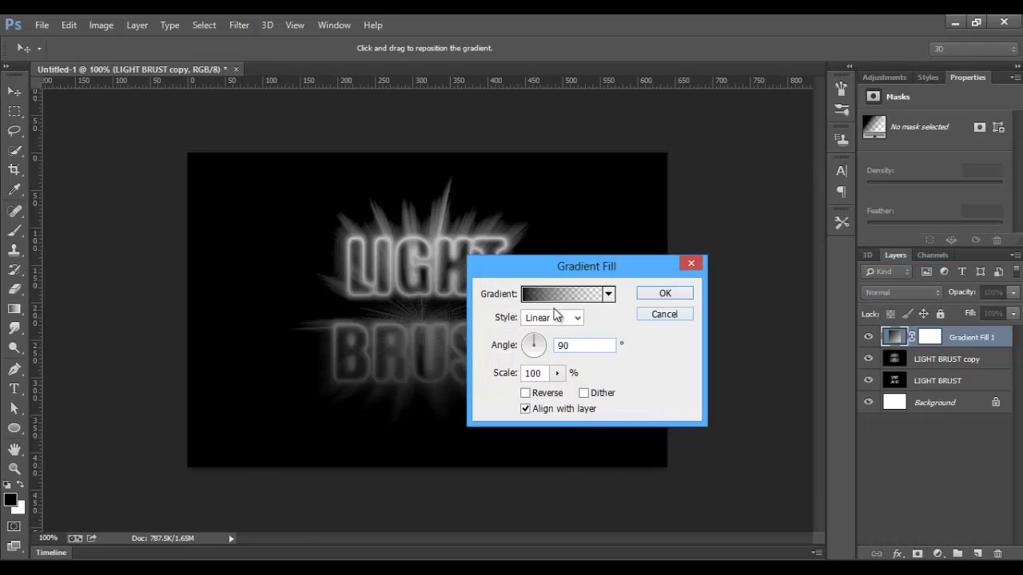
click(559, 294)
click(379, 126)
click(372, 335)
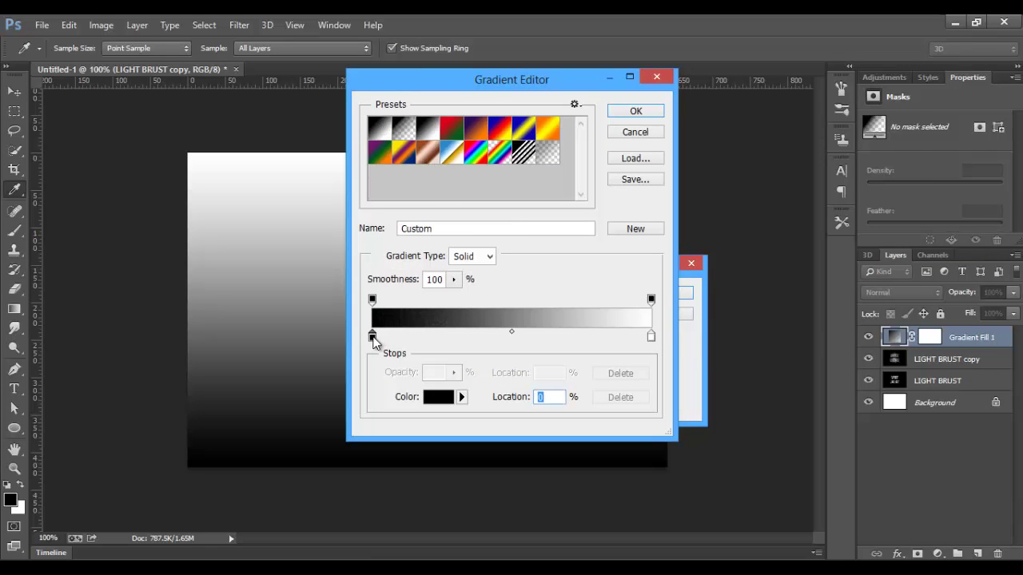
double_click(373, 336)
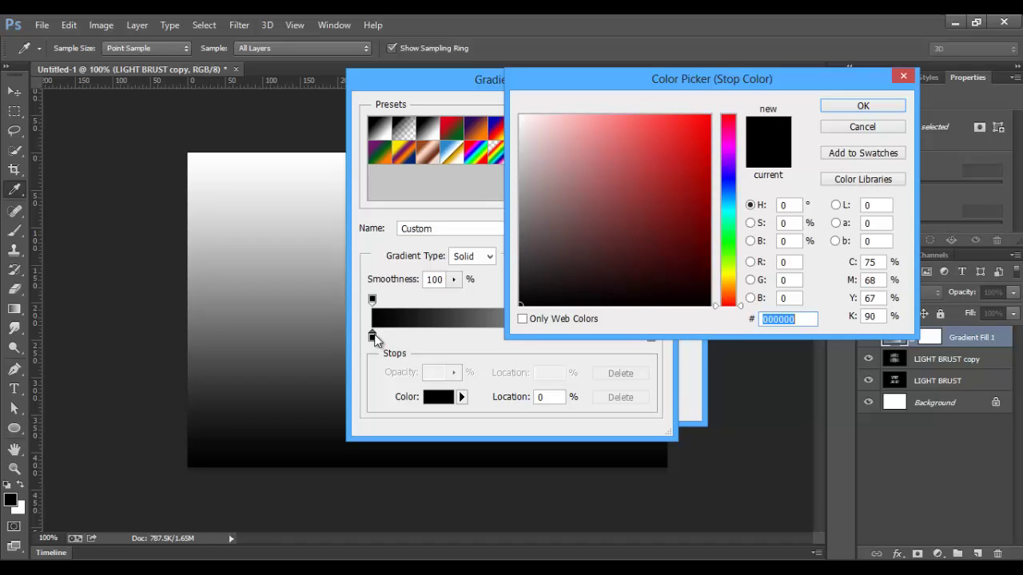
drag(732, 284, 733, 290)
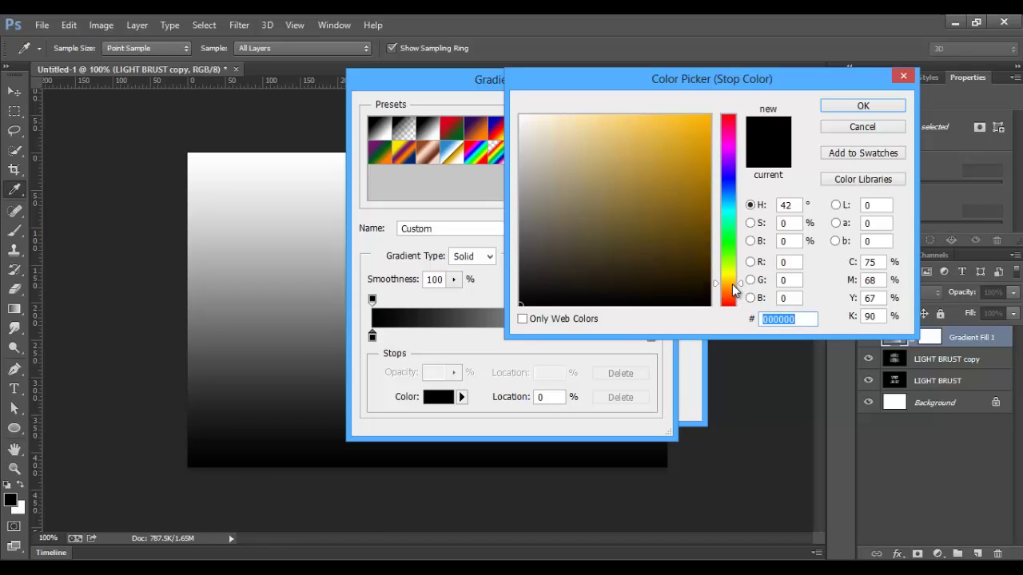
click(713, 122)
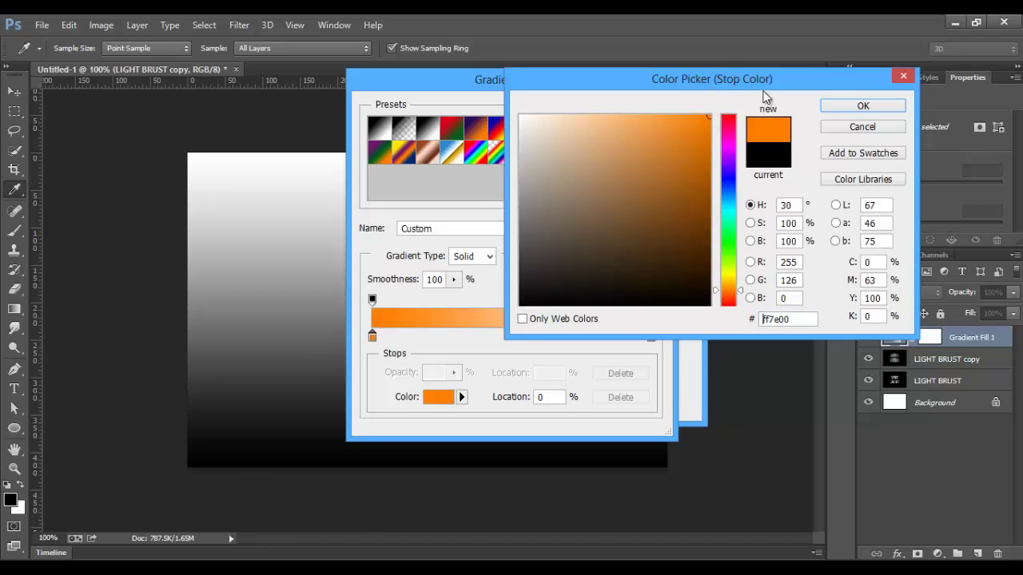
click(863, 106)
Make the right stop yellow, create the gradient fill, and blend it in Color mode
double_click(650, 338)
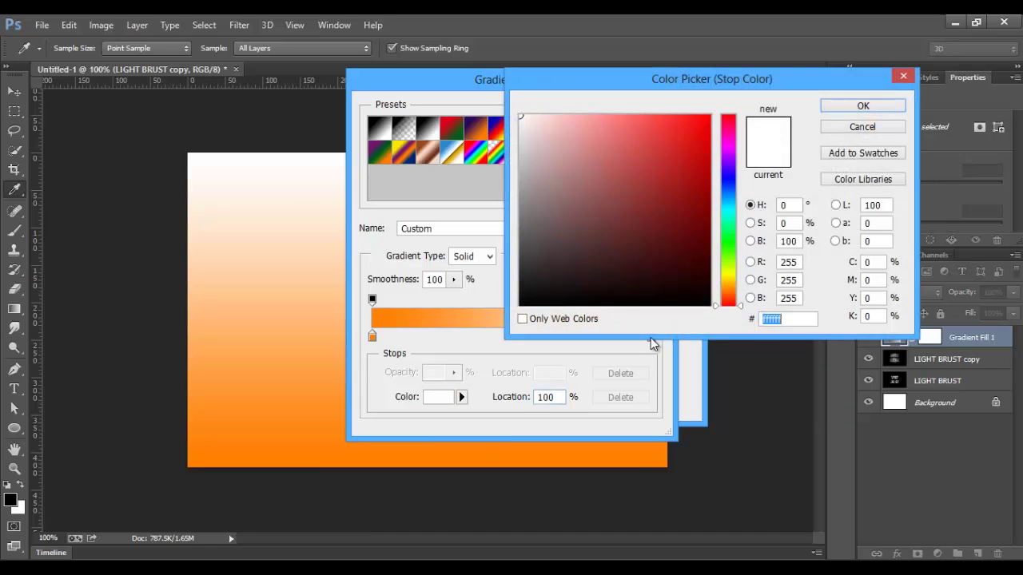
click(728, 275)
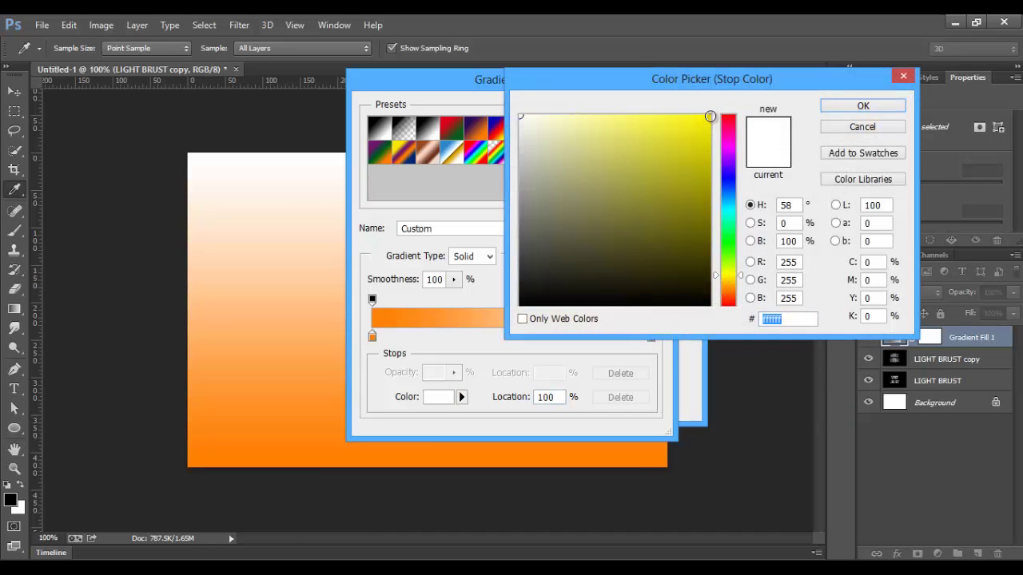
click(710, 117)
click(863, 106)
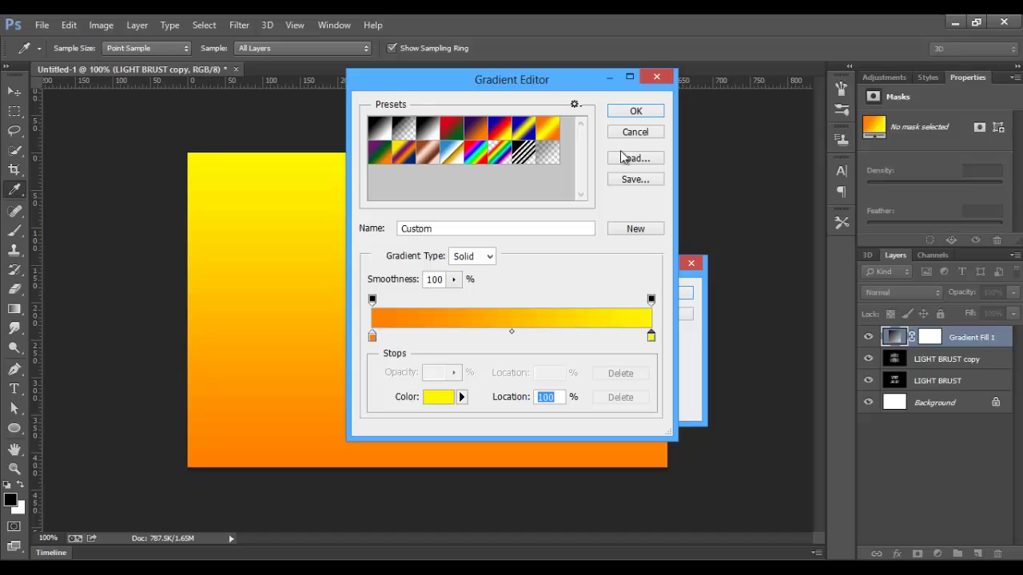
click(628, 114)
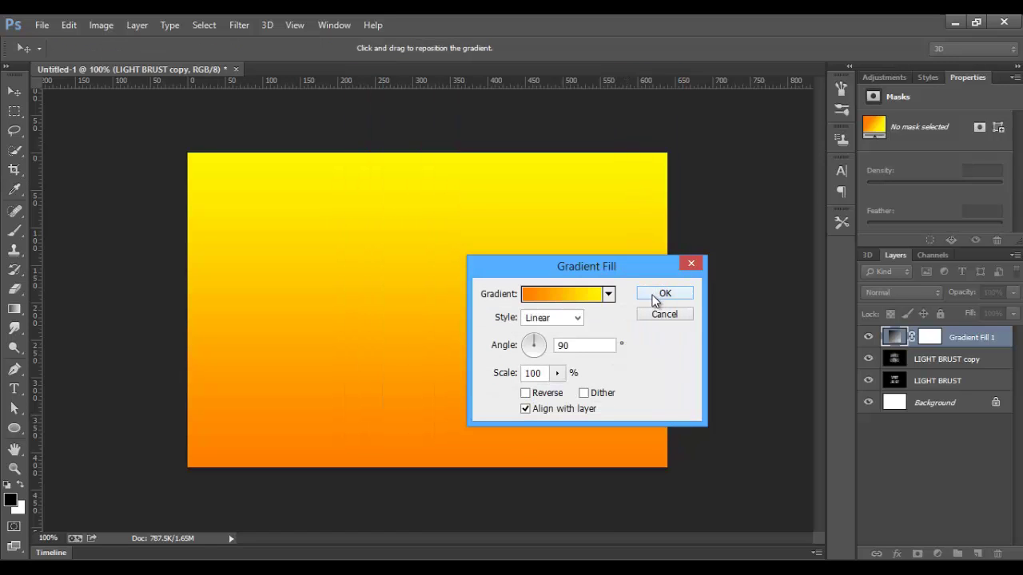
click(655, 296)
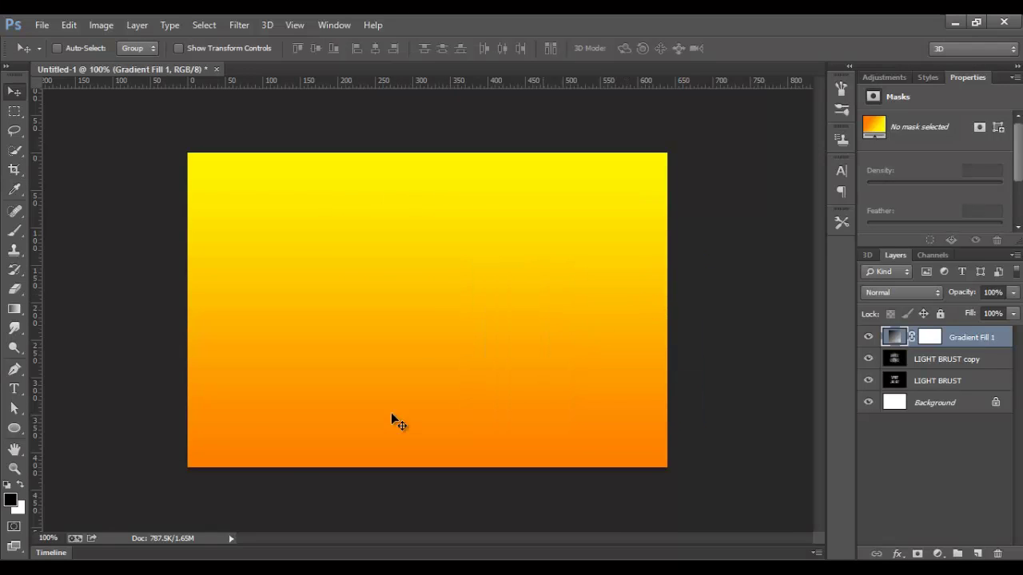
click(866, 292)
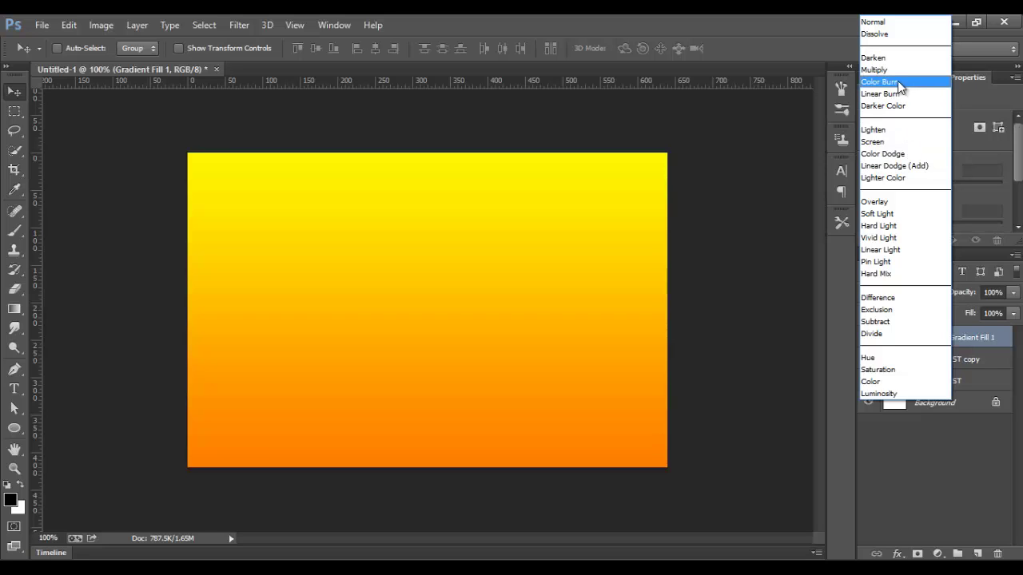
click(873, 382)
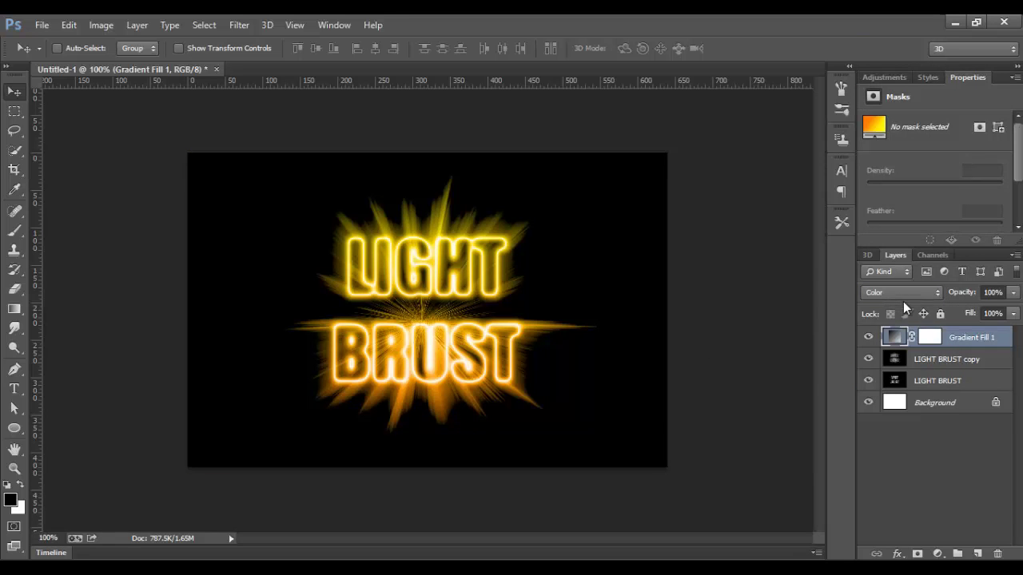
Shift the Gradient Fill 1 left stop toward orange-red and apply it
double_click(893, 340)
click(584, 295)
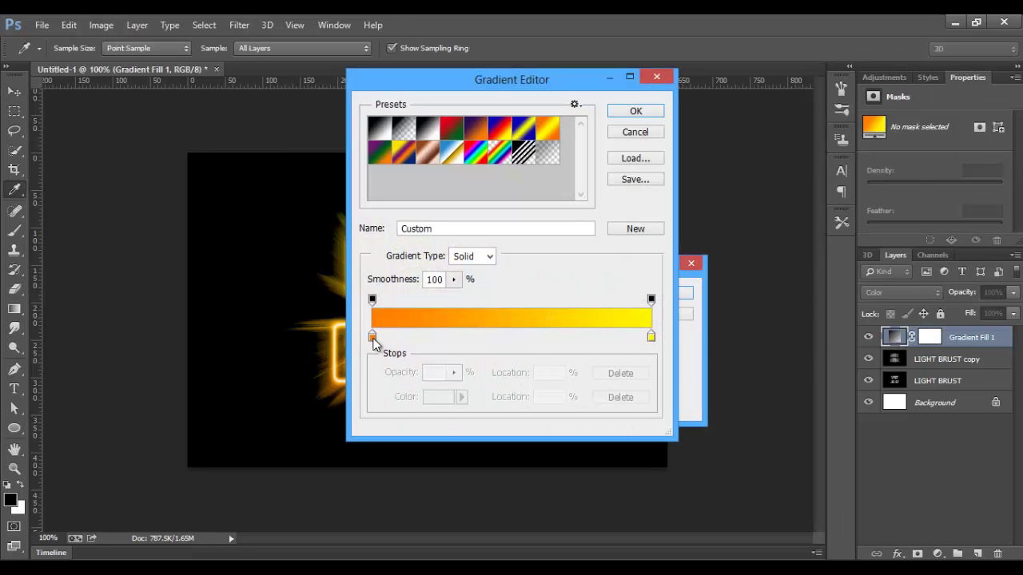
click(372, 336)
double_click(372, 336)
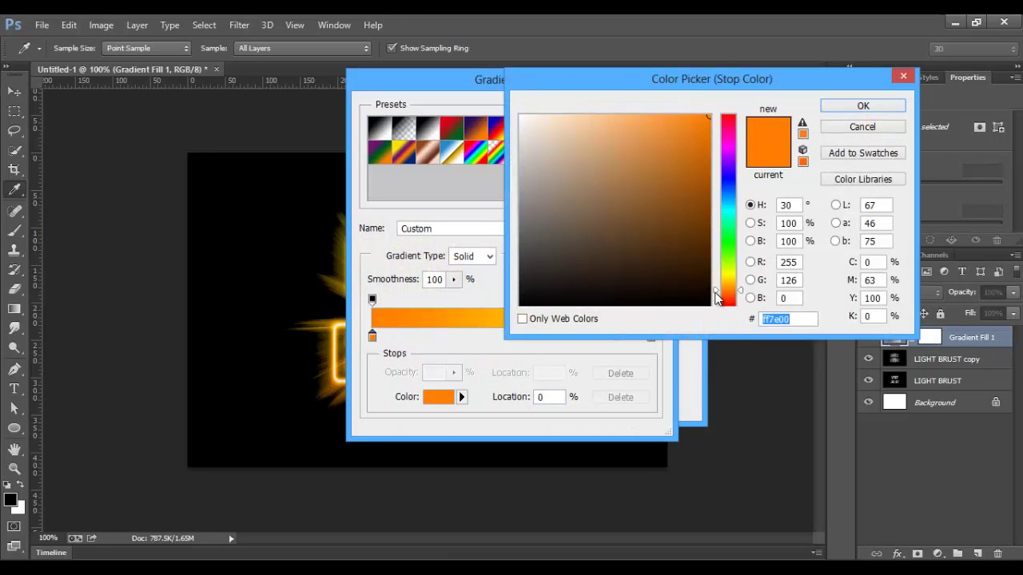
click(717, 297)
drag(716, 304, 717, 298)
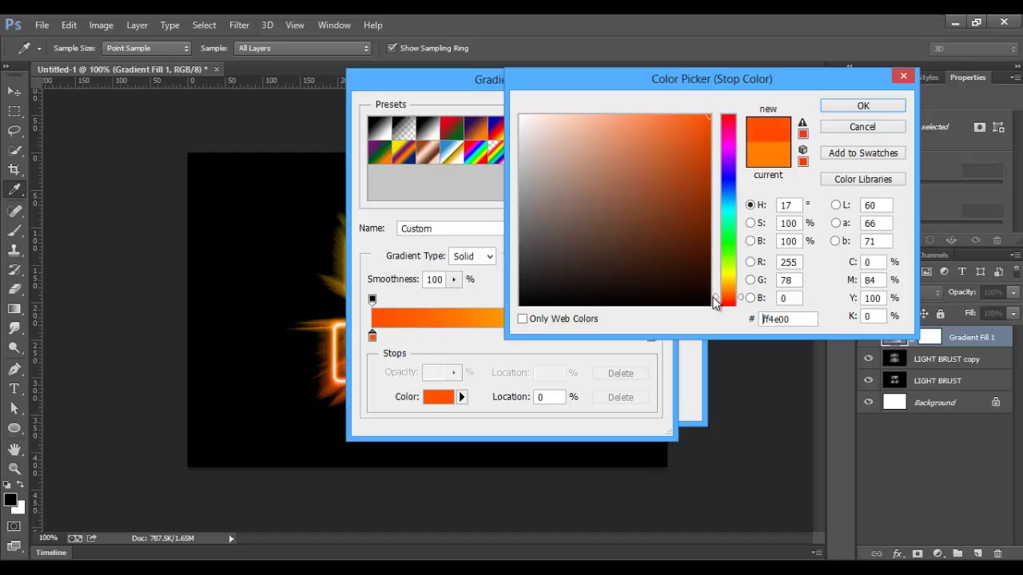
click(863, 105)
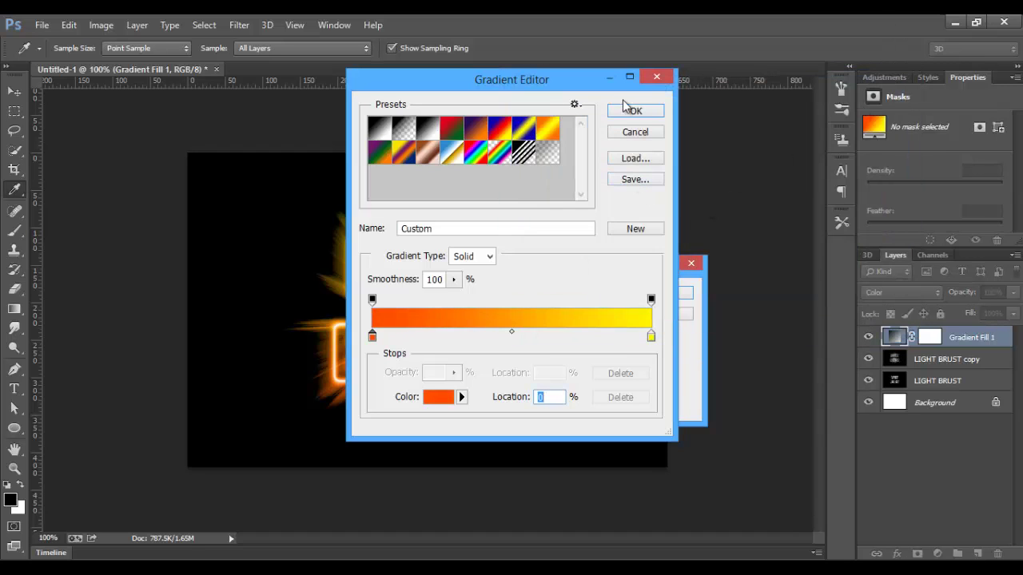
click(633, 110)
click(663, 293)
key(v)
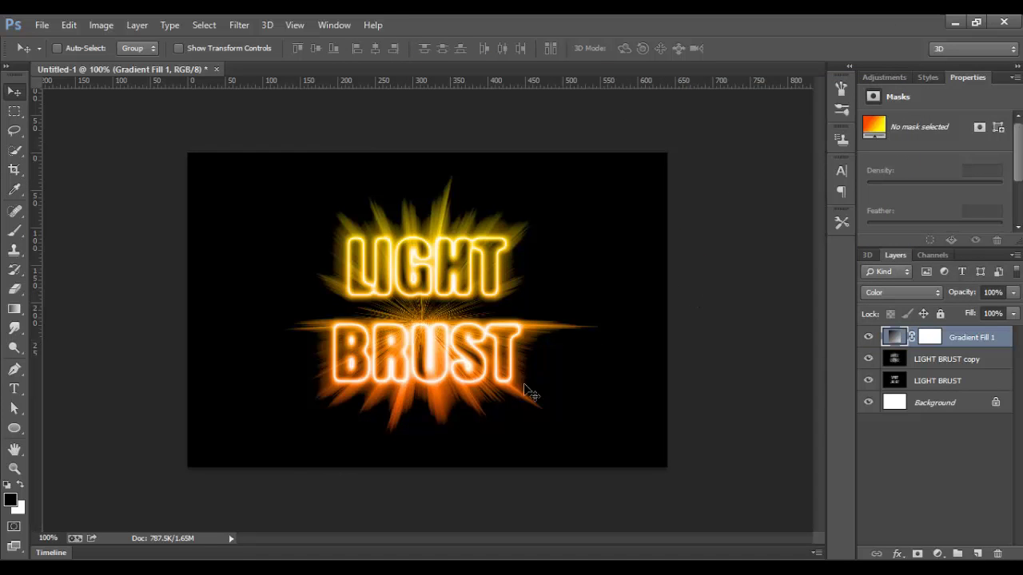
Set the gradient's left colour stop to pure red (ff0000)
double_click(894, 337)
click(576, 293)
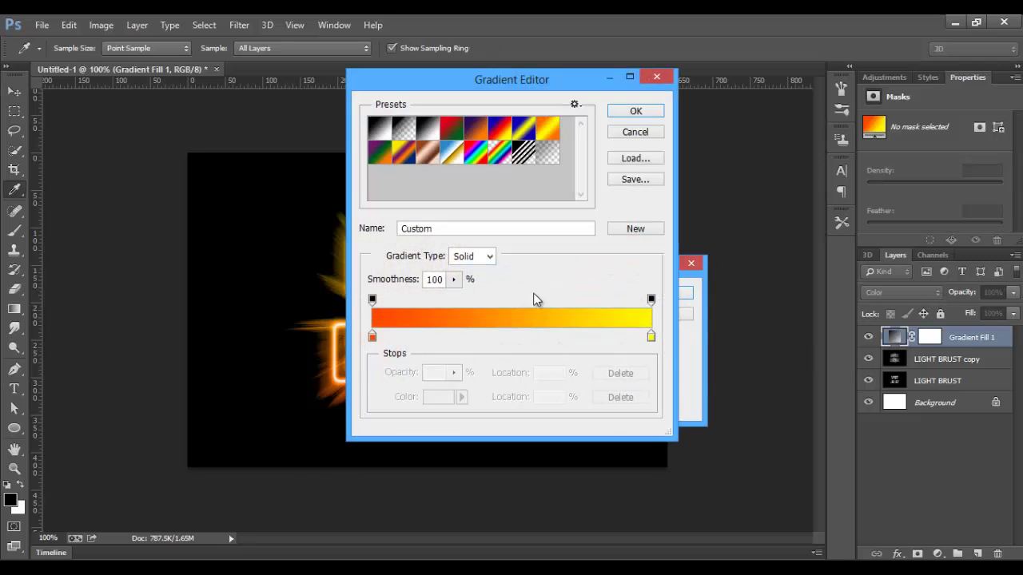
double_click(372, 336)
drag(718, 302, 720, 307)
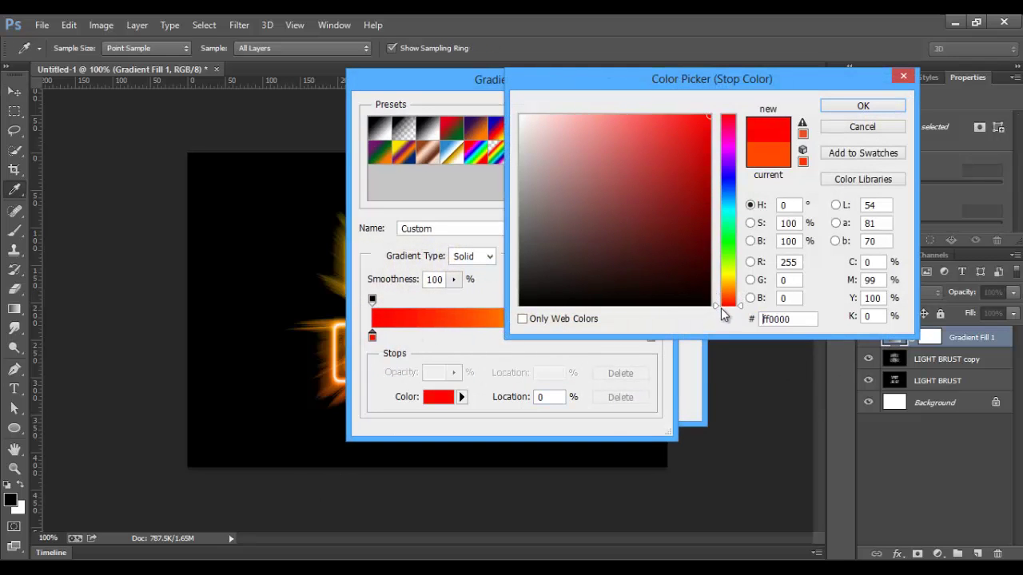
click(856, 105)
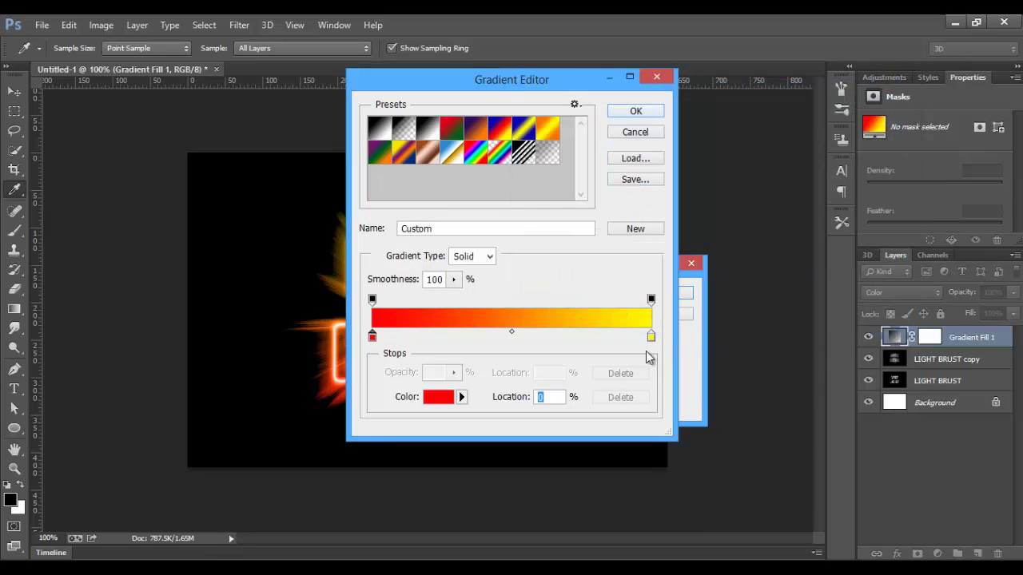
Set the right stop to orange (ffa800) and apply the red-to-orange gradient fill
double_click(652, 337)
drag(717, 275, 720, 284)
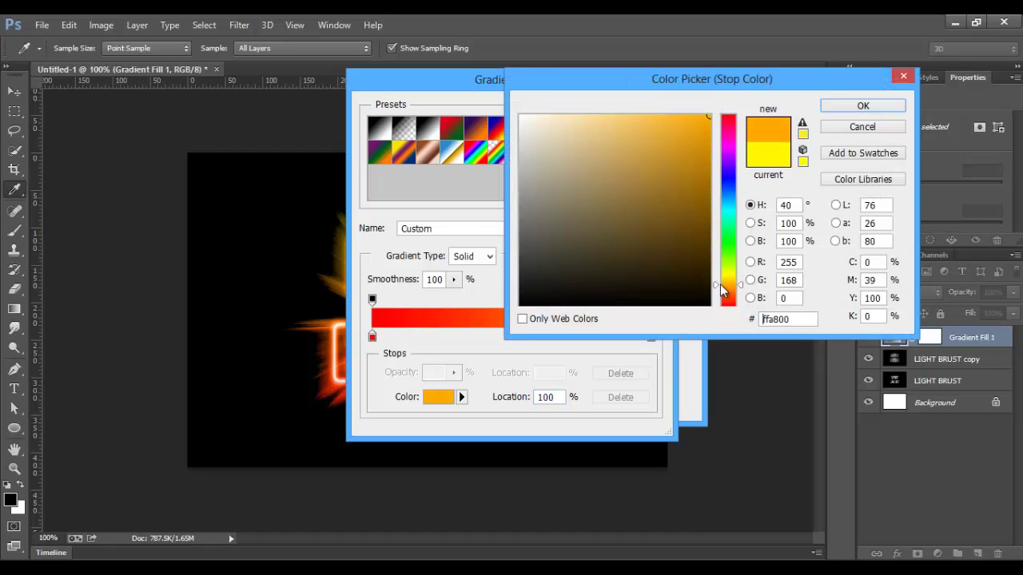
click(846, 107)
click(651, 112)
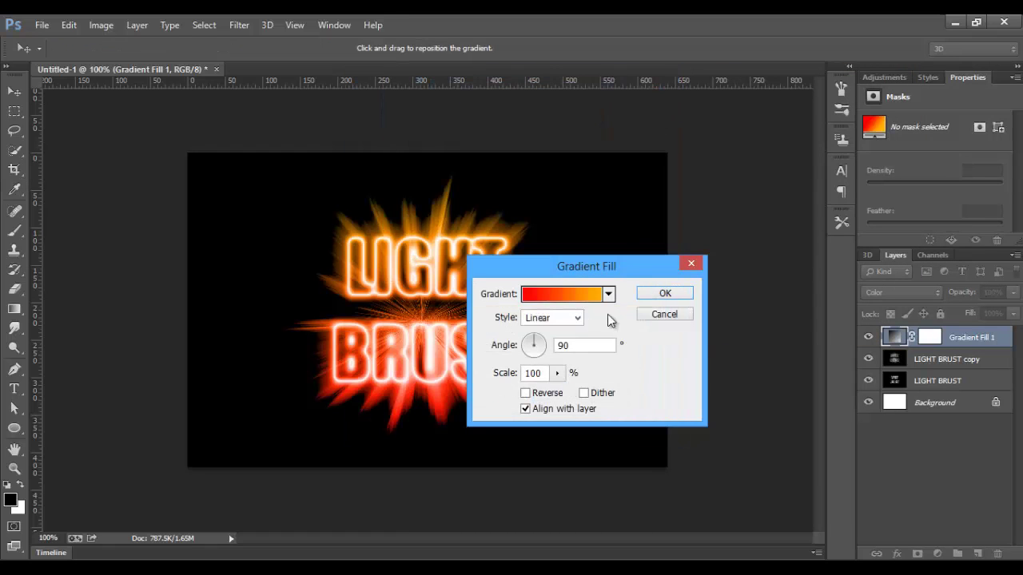
click(659, 293)
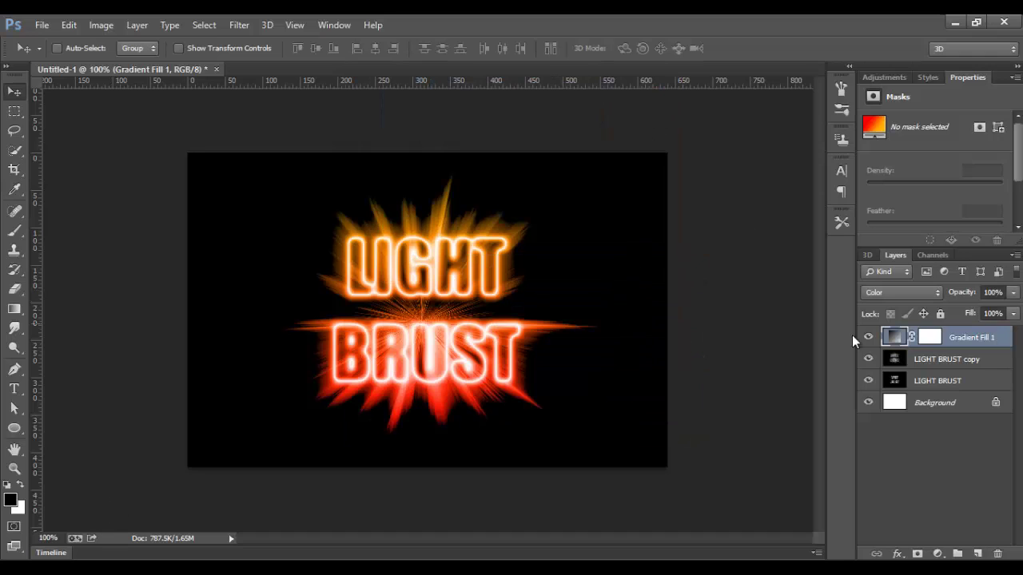
click(892, 380)
Apply a Radial Blur to LIGHT BRUST using Zoom method, Best quality, amount 65
click(239, 25)
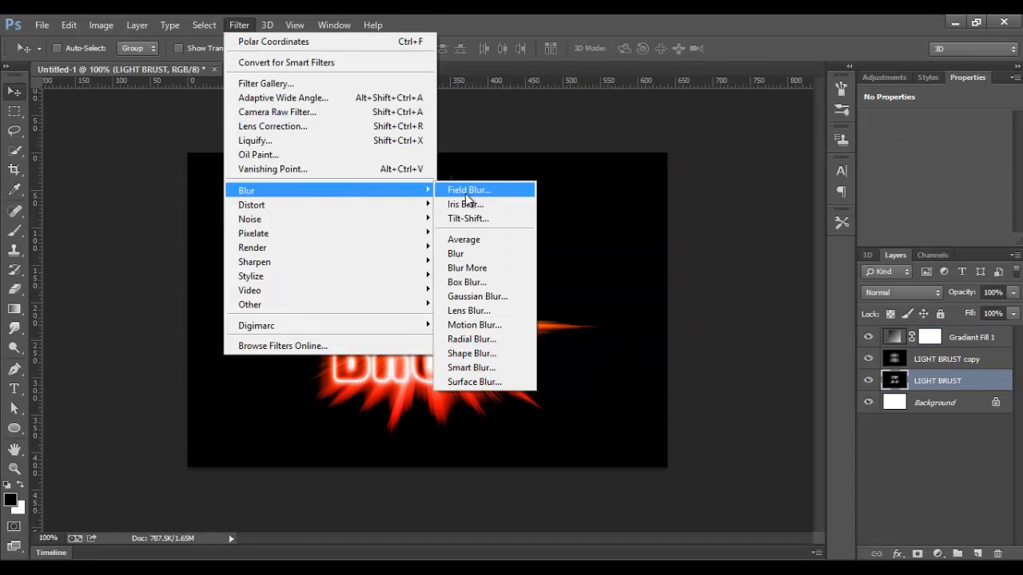
click(487, 339)
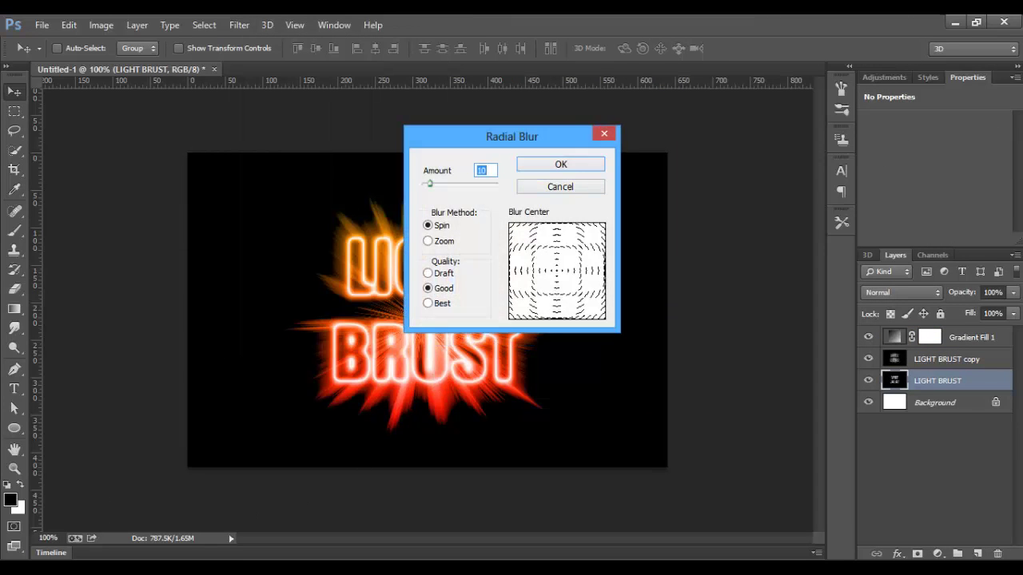
click(441, 241)
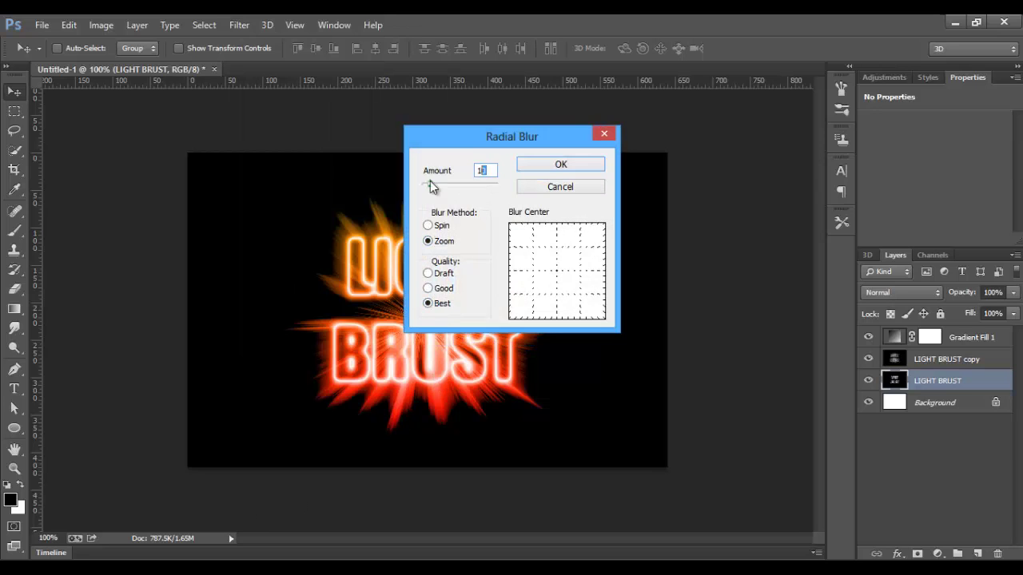
text(65)
click(535, 166)
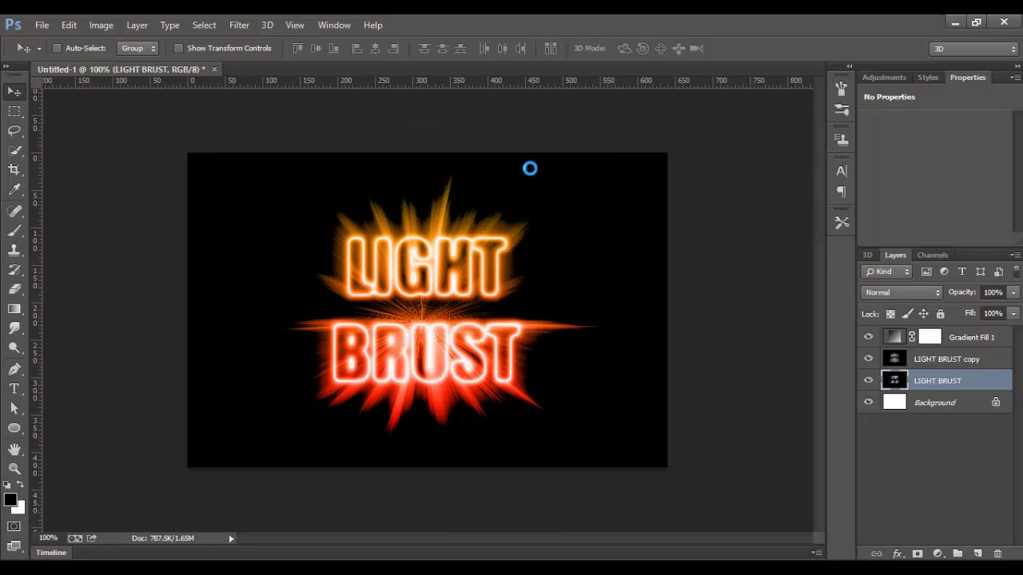
Load the Alpha 1 channel's letter shapes as a selection, then return to Layers
click(936, 254)
right_click(936, 358)
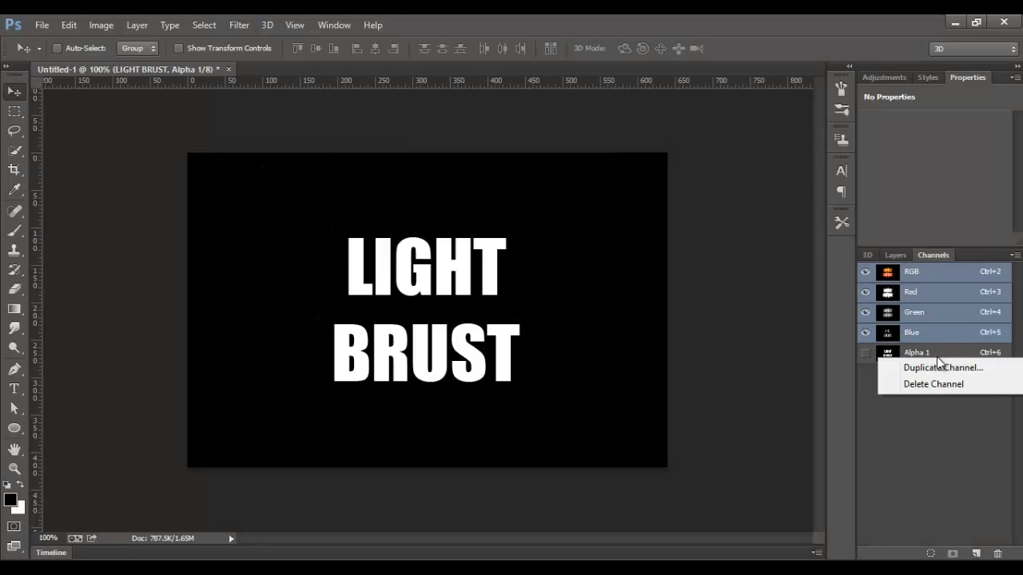
click(899, 354)
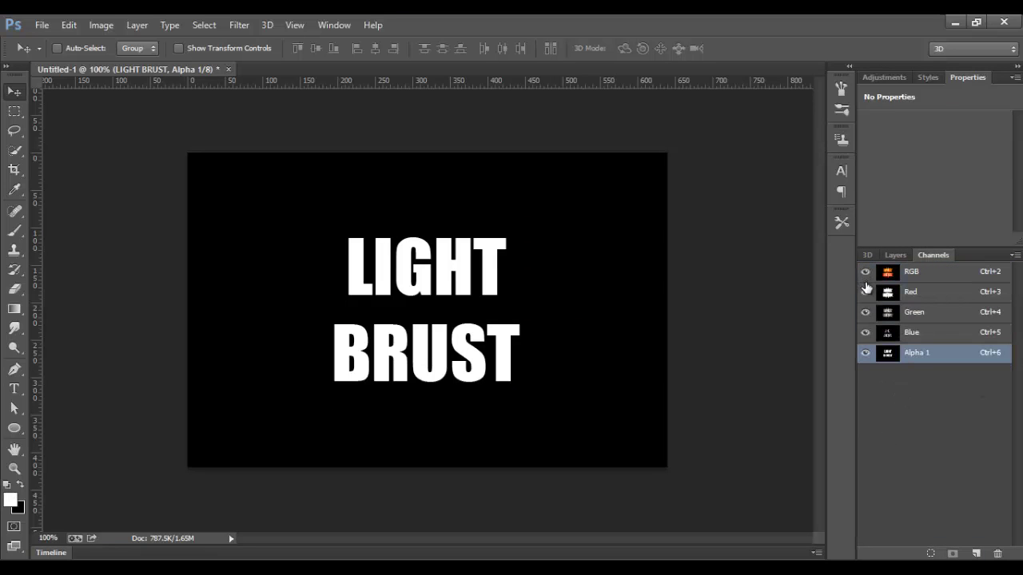
click(866, 352)
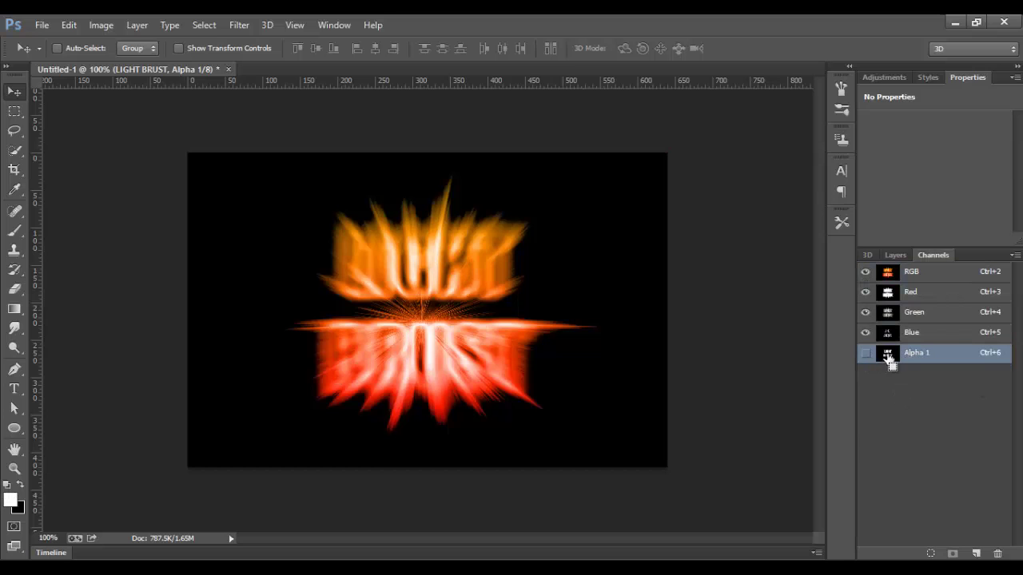
ctrl+click(888, 356)
click(896, 255)
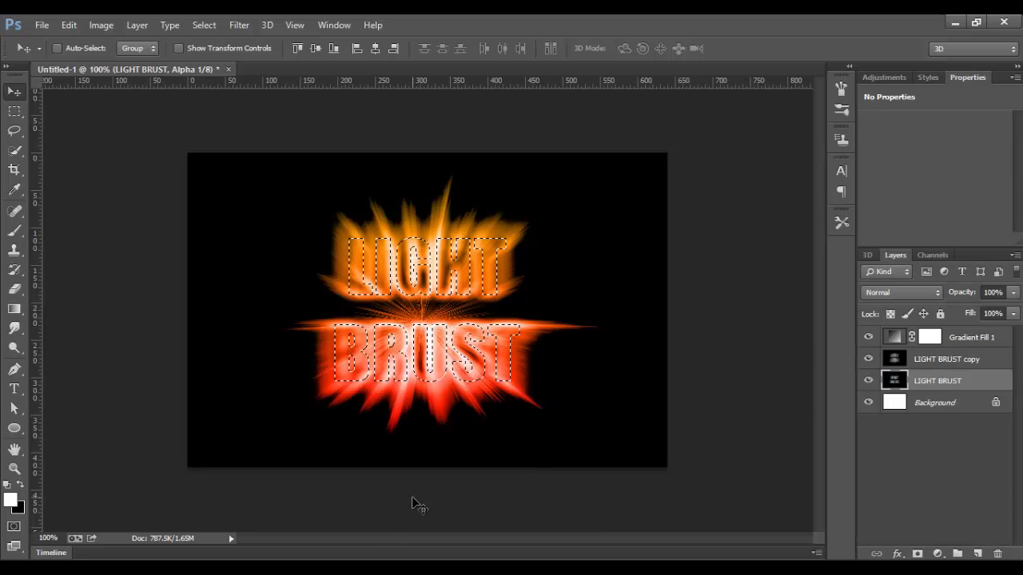
Try an Alt+Backspace fill, dismiss the error, and recheck Alpha 1 visibility
key(alt+BackSpace)
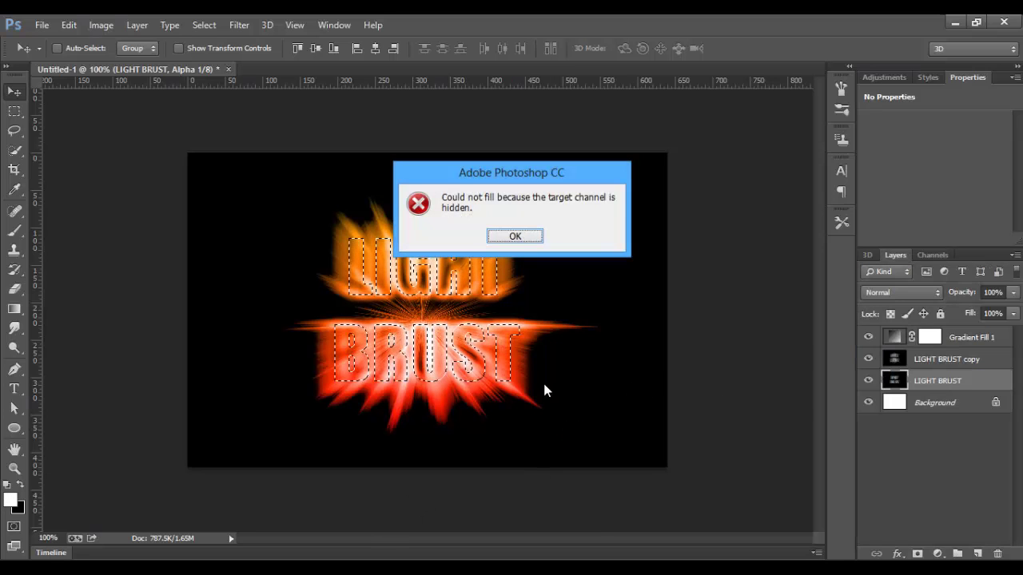
click(515, 236)
click(933, 255)
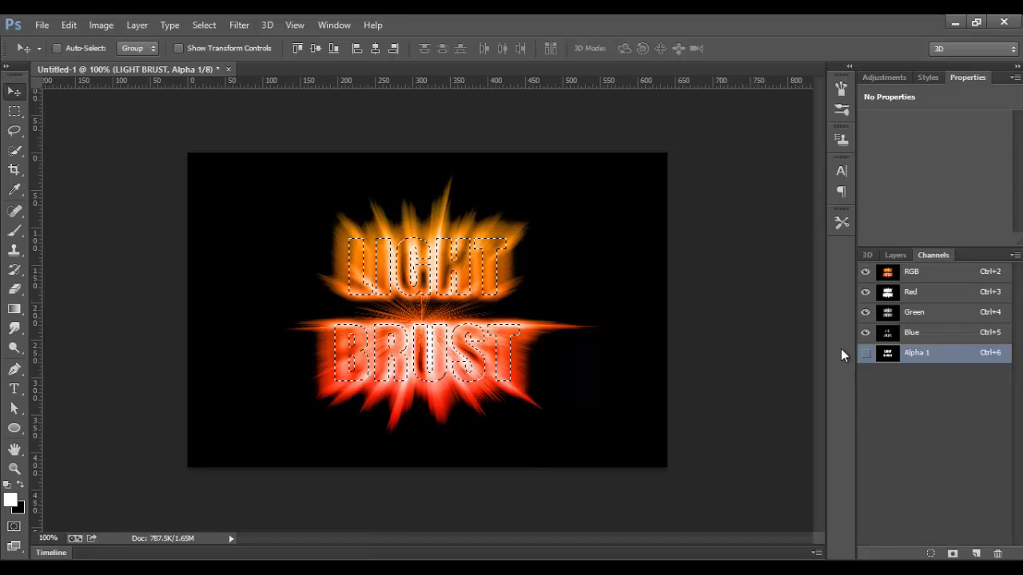
click(865, 352)
click(865, 352)
click(895, 255)
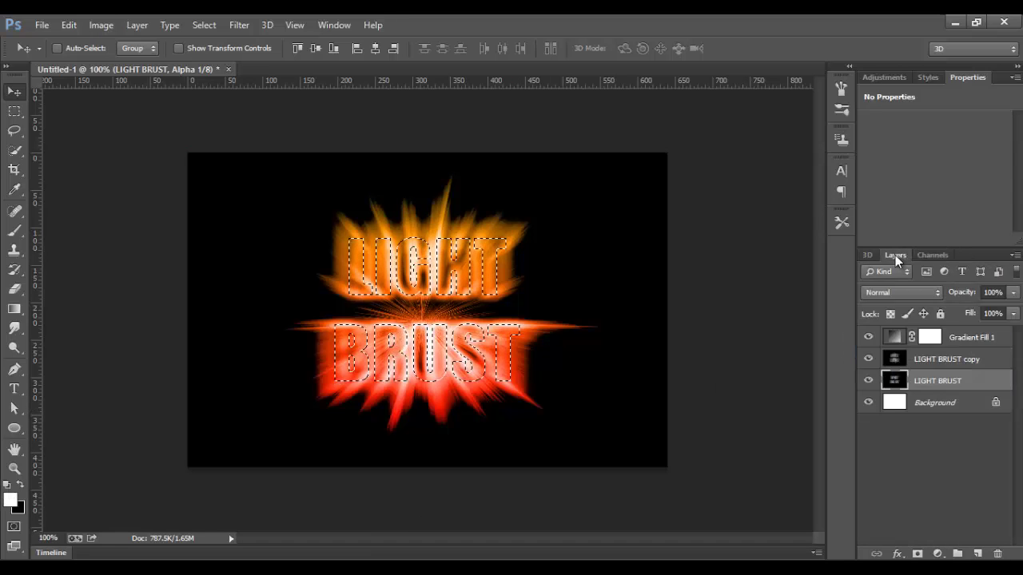
Darken the letter faces on the LIGHT BRUST layer and clear the selection
click(966, 336)
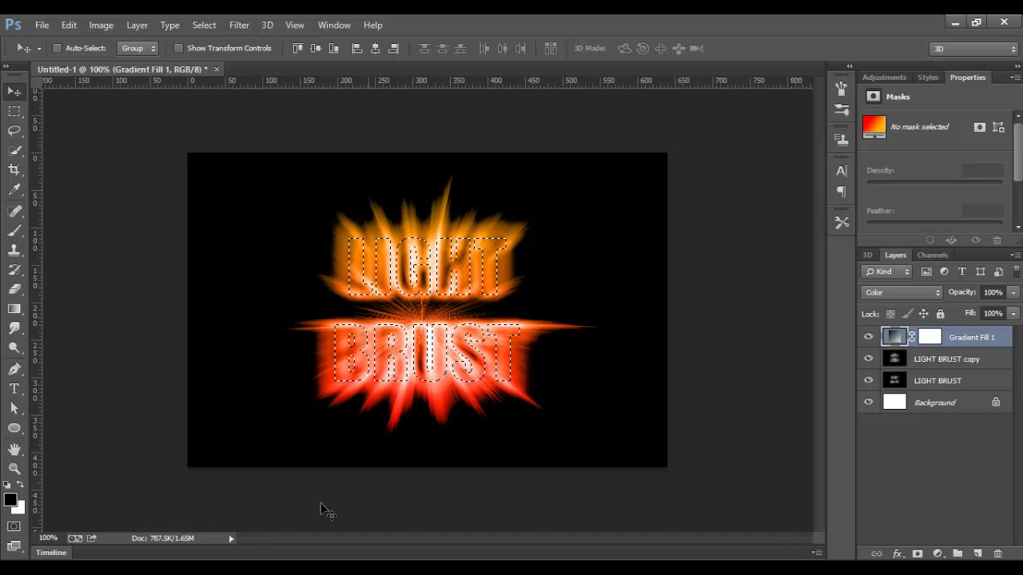
click(939, 381)
key(Delete)
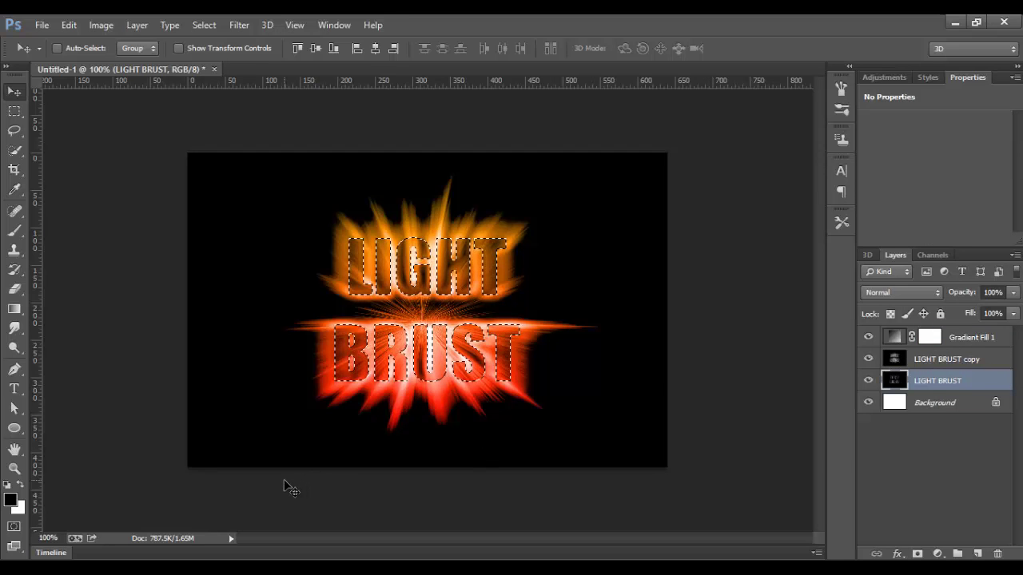
key(ctrl+d)
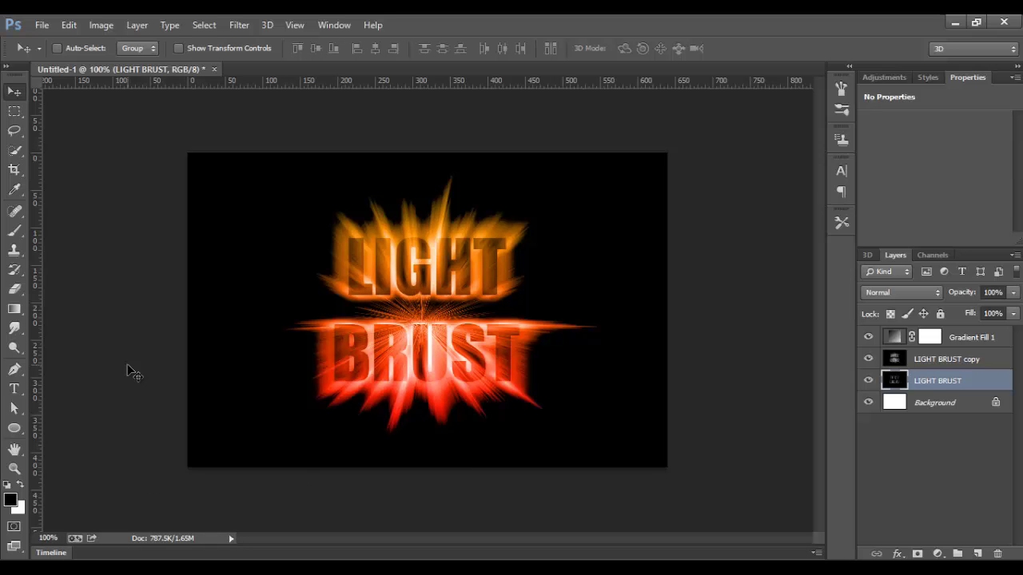
Save the artwork as JPEG Untitled-1.jpg on the Desktop and verify it opens
click(43, 30)
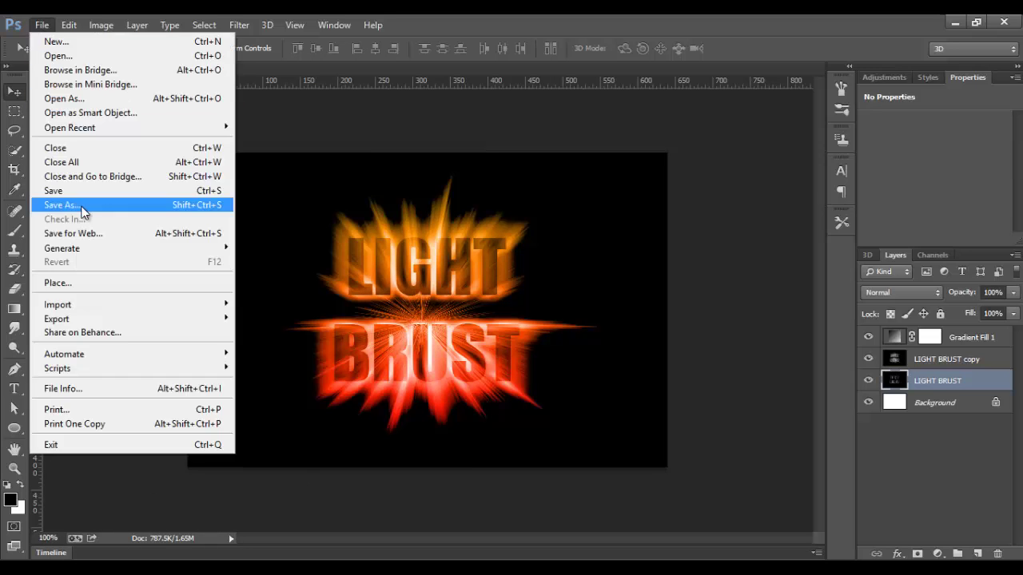
click(82, 202)
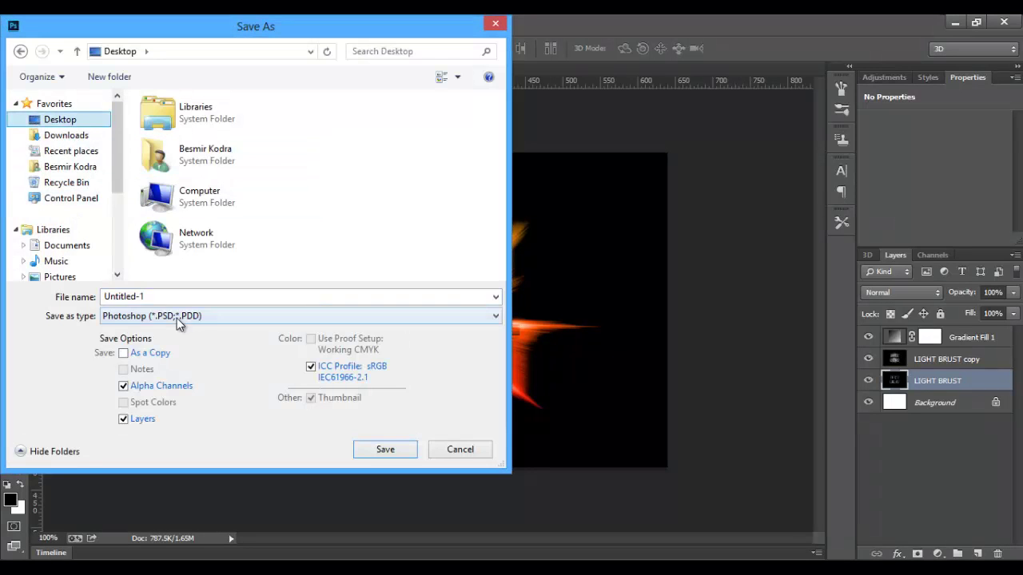
click(176, 318)
click(159, 455)
click(366, 451)
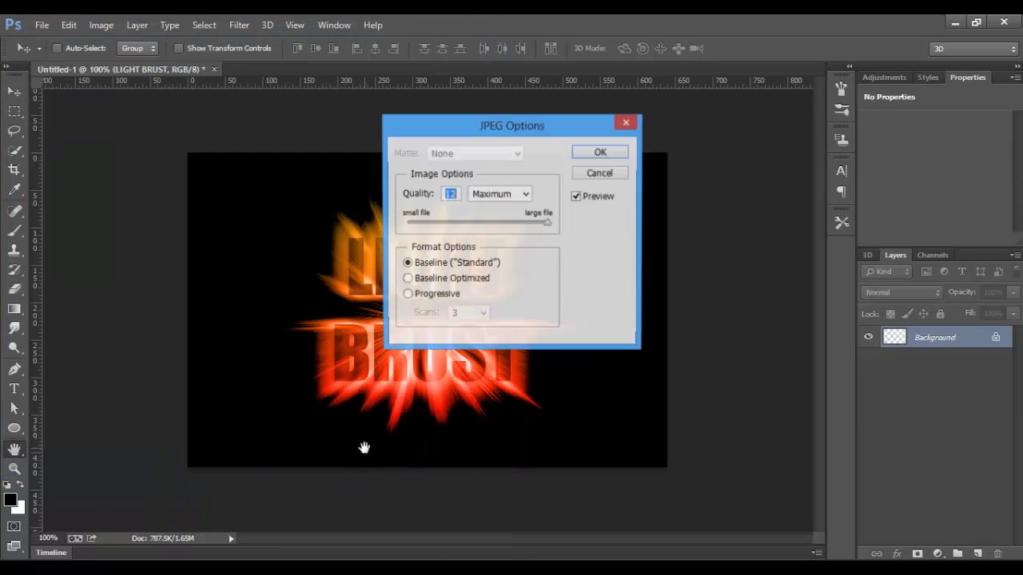
click(590, 160)
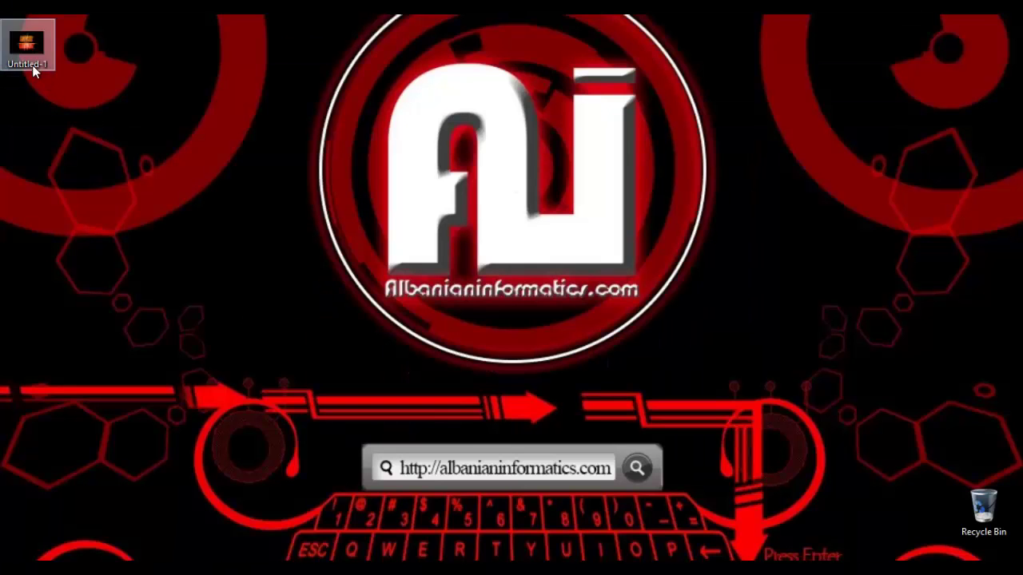
double_click(31, 63)
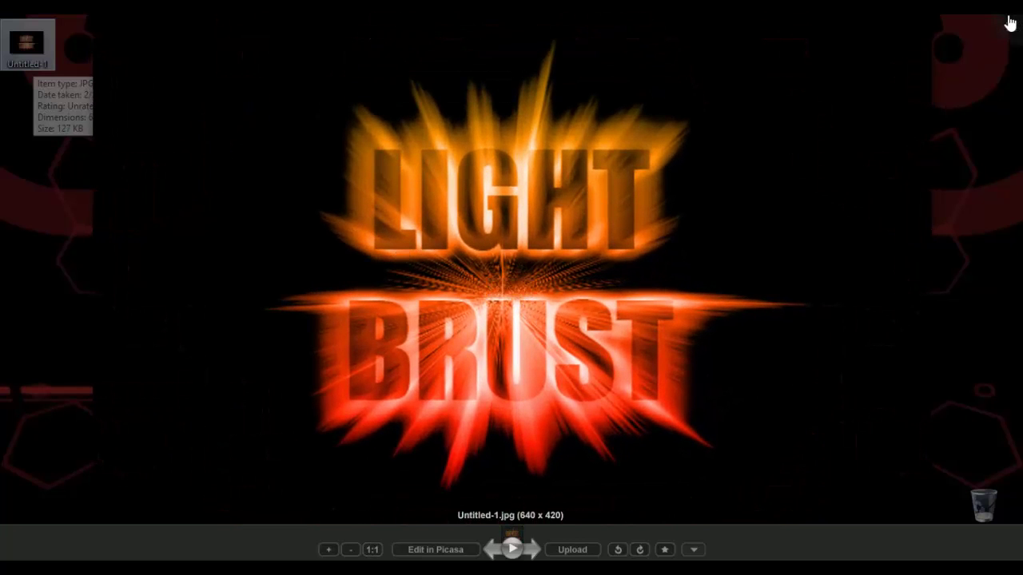
click(1011, 22)
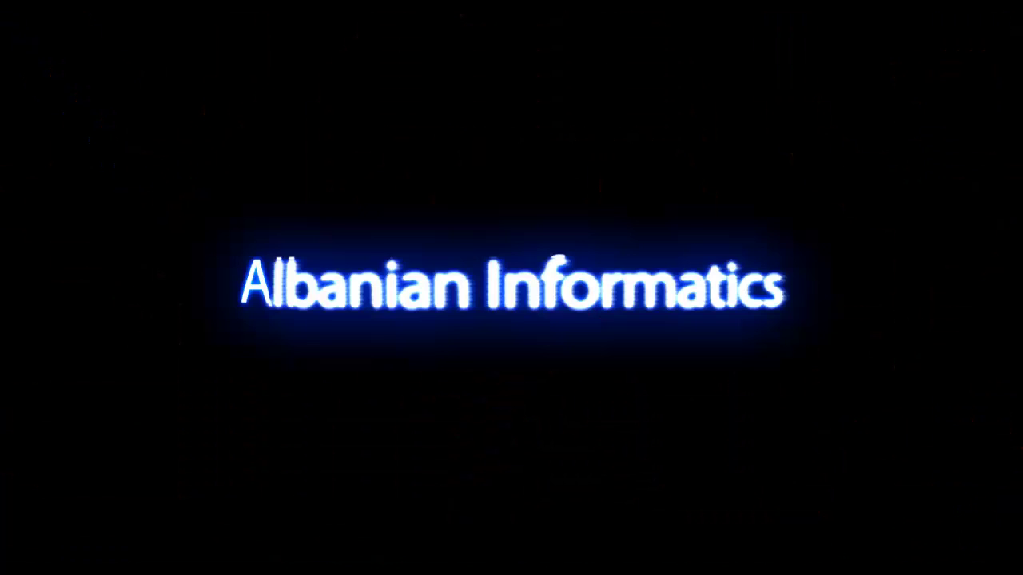